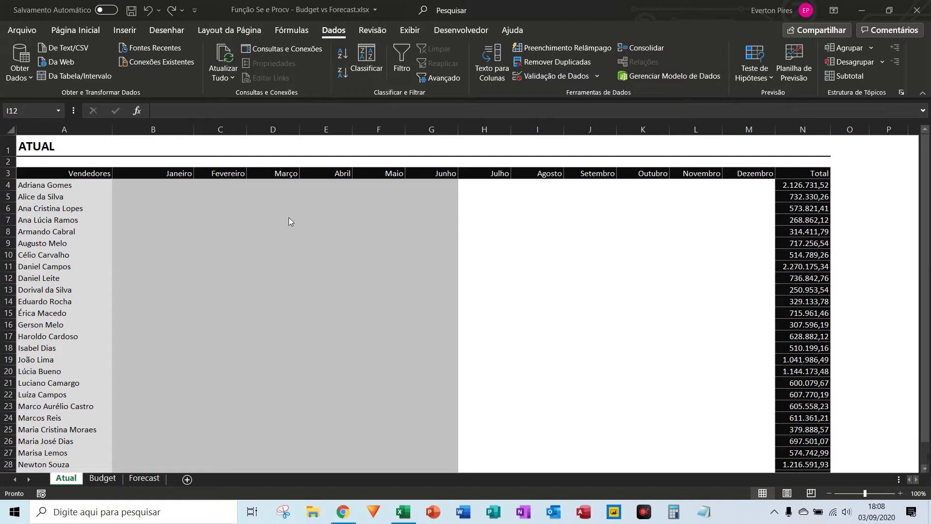
# Look through the Budget, Forecast and Atual sheets to compare their seller-by-month layouts.
pyautogui.click(99, 479)
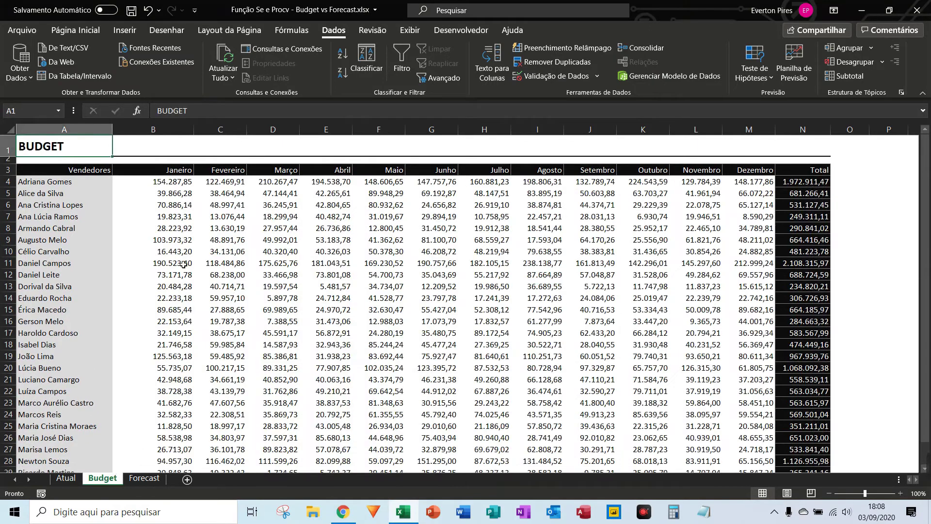
pyautogui.moveTo(253, 292); pyautogui.dragTo(114, 475)
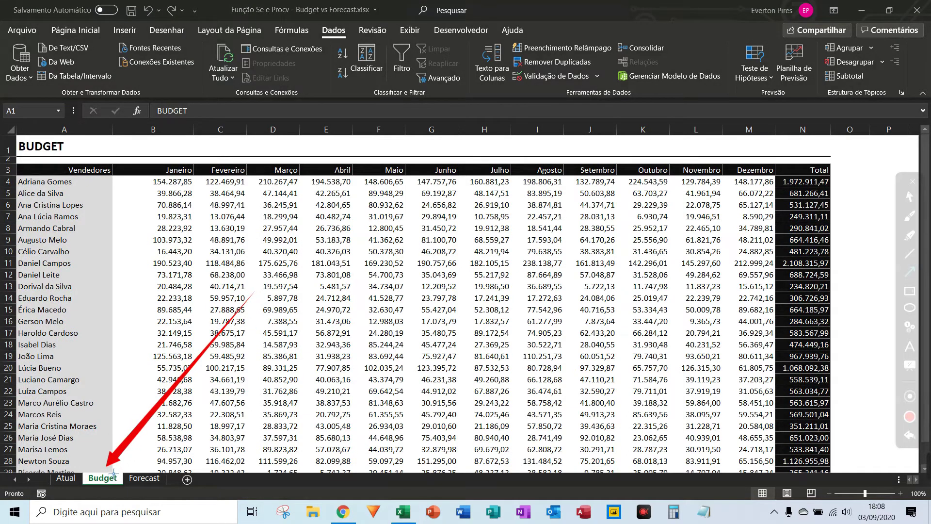
pyautogui.moveTo(313, 330); pyautogui.dragTo(160, 478)
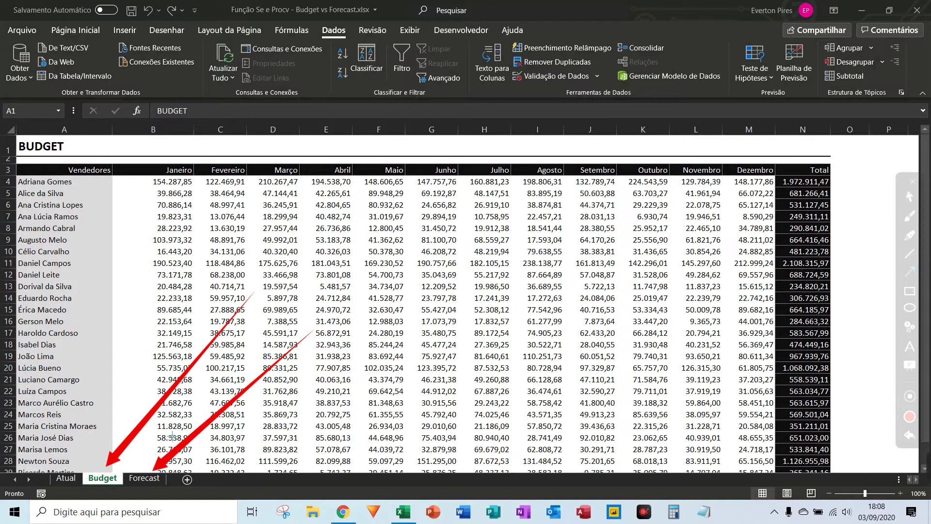
pyautogui.moveTo(68, 262); pyautogui.dragTo(68, 471)
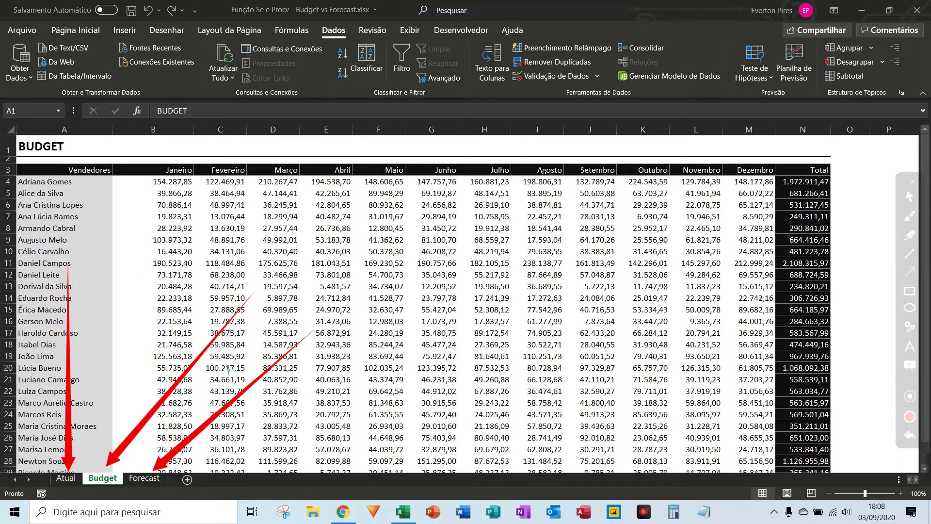
pyautogui.press('Escape')
pyautogui.click(144, 478)
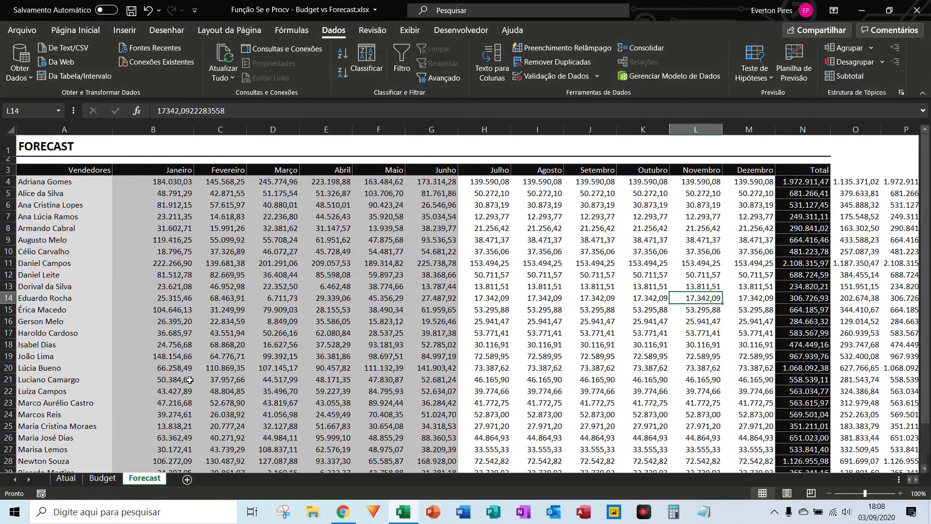
pyautogui.press('F5')
pyautogui.click(67, 479)
pyautogui.press('F5')
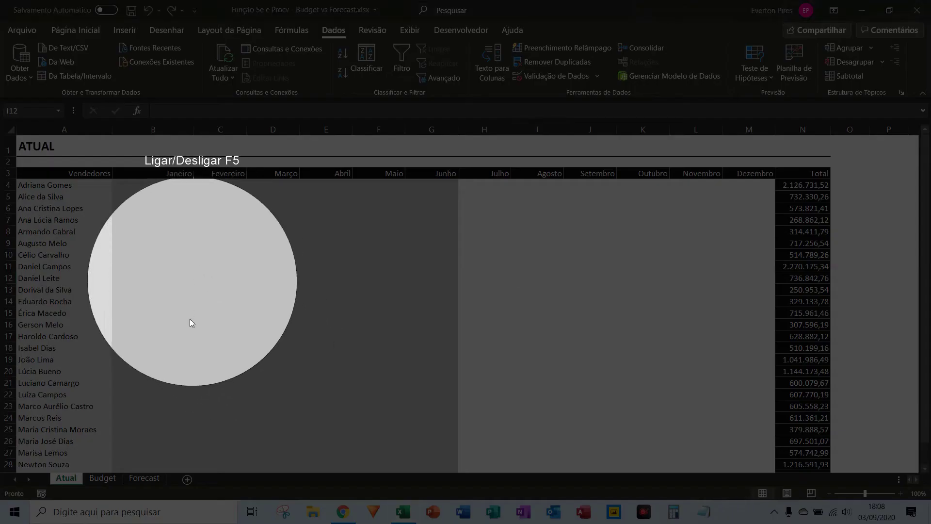
pyautogui.press('F5')
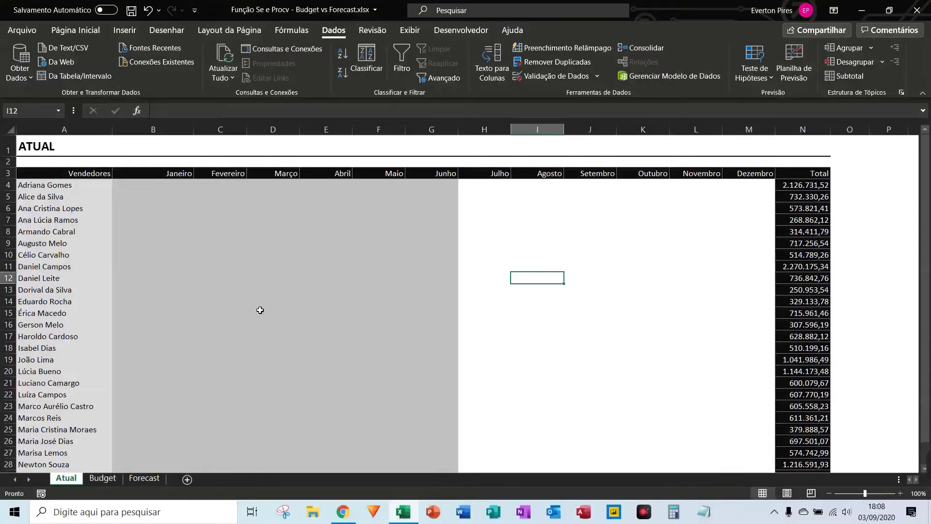
pyautogui.hotkey('ctrl', 'alt', 'd')
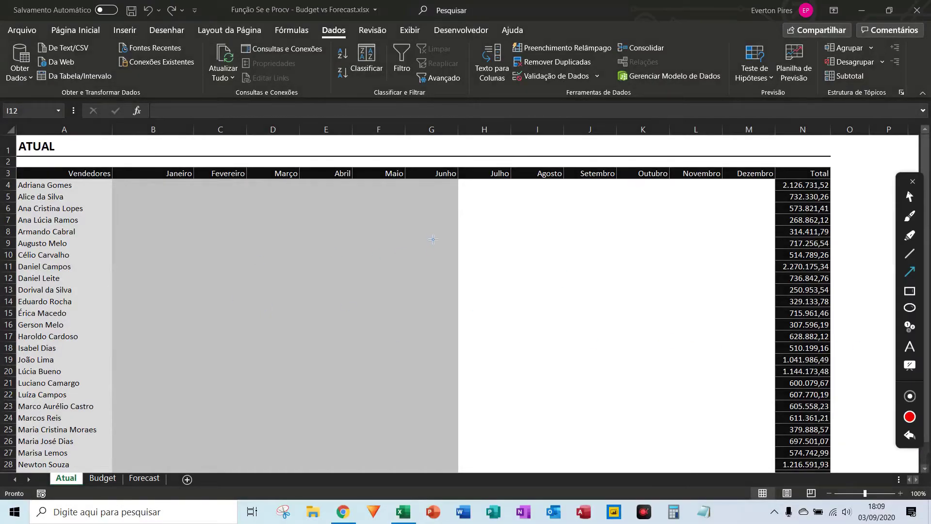
pyautogui.moveTo(428, 231)
pyautogui.mouseDown()
pyautogui.moveTo(394, 248)
pyautogui.moveTo(264, 368)
pyautogui.mouseUp()
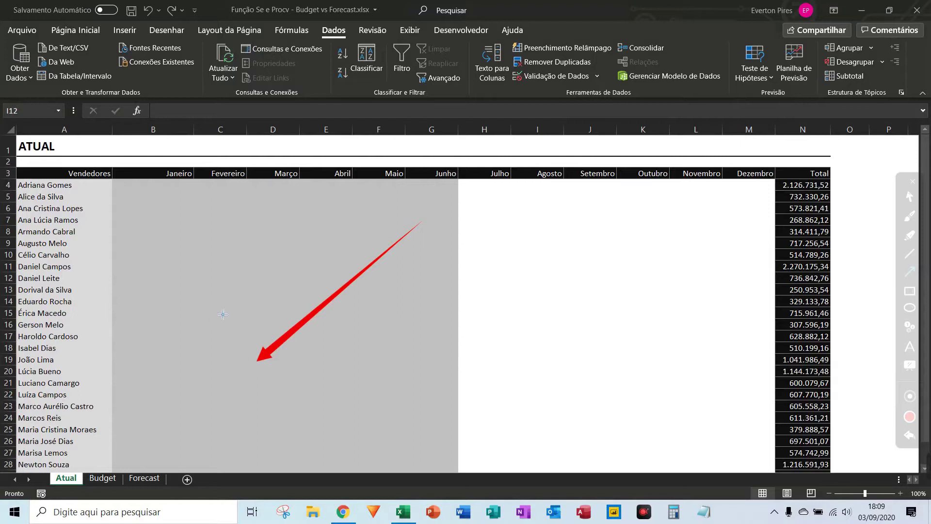
pyautogui.moveTo(466, 212)
pyautogui.mouseDown()
pyautogui.moveTo(563, 267)
pyautogui.moveTo(647, 385)
pyautogui.moveTo(661, 335)
pyautogui.mouseUp()
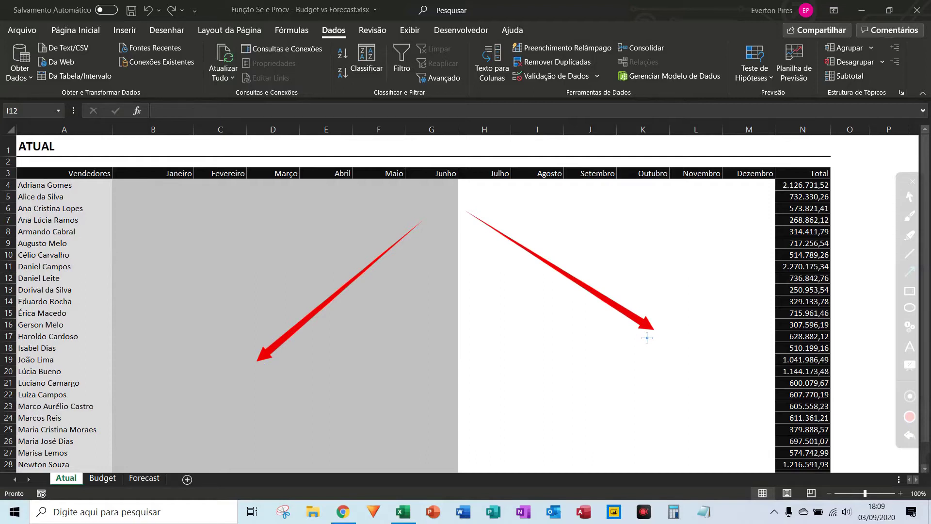
pyautogui.press('Escape')
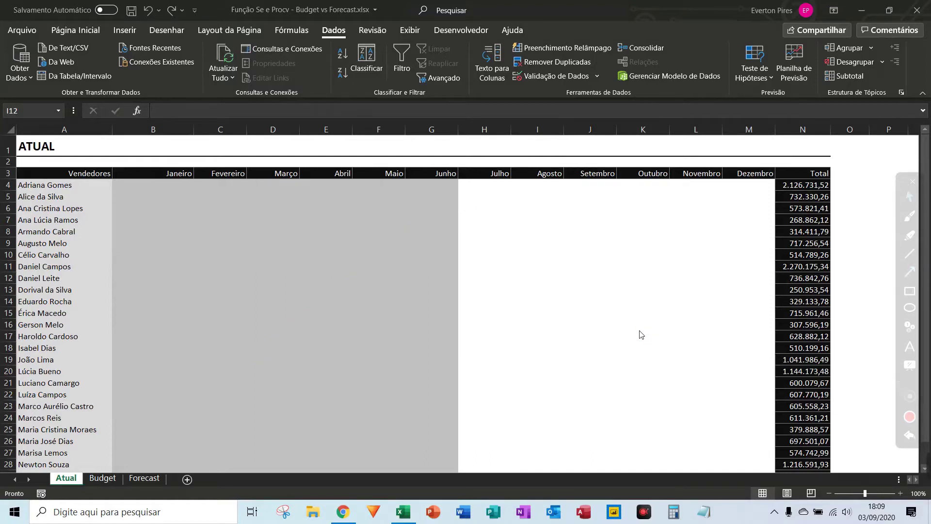
# Compare the overall total in the Total Geral row of the Forecast sheet with the one on the Budget sheet.
pyautogui.click(144, 478)
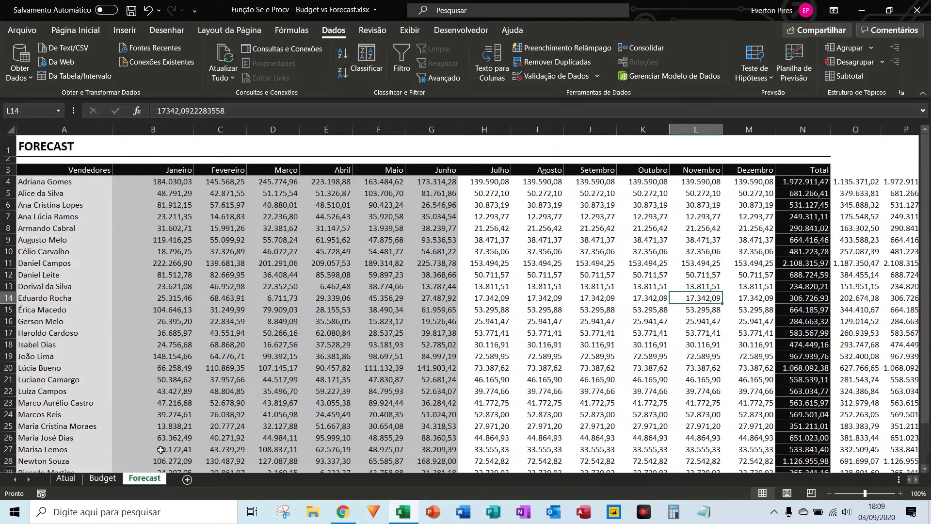
pyautogui.scroll(-3, 221, 347)
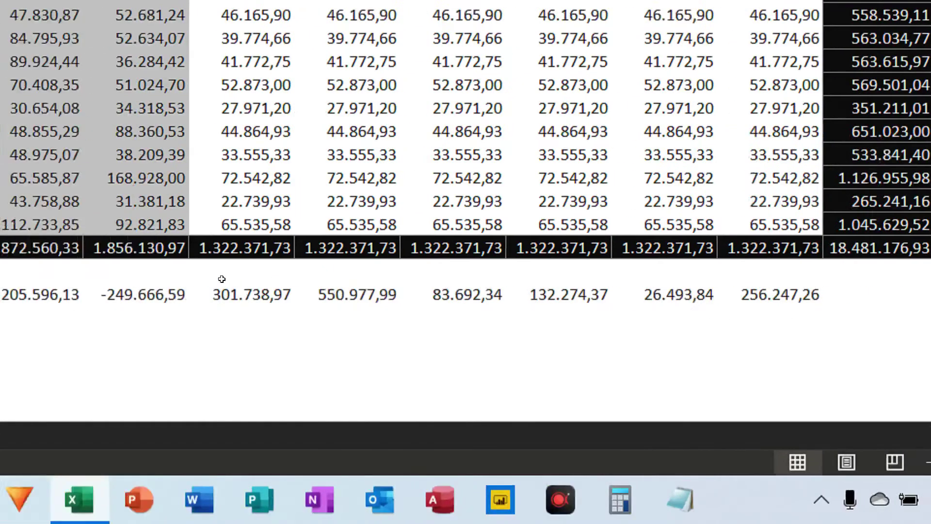
pyautogui.press('F5')
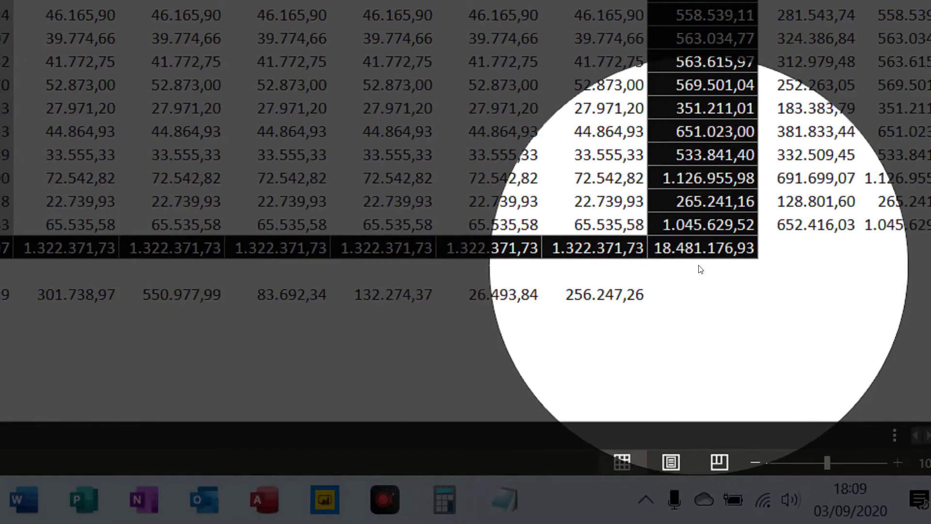
pyautogui.press('F5')
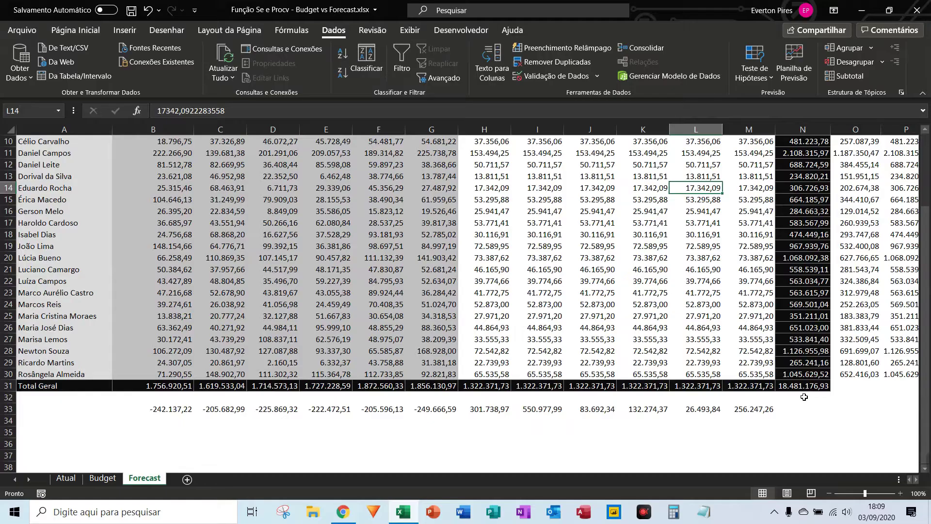
pyautogui.press('F5')
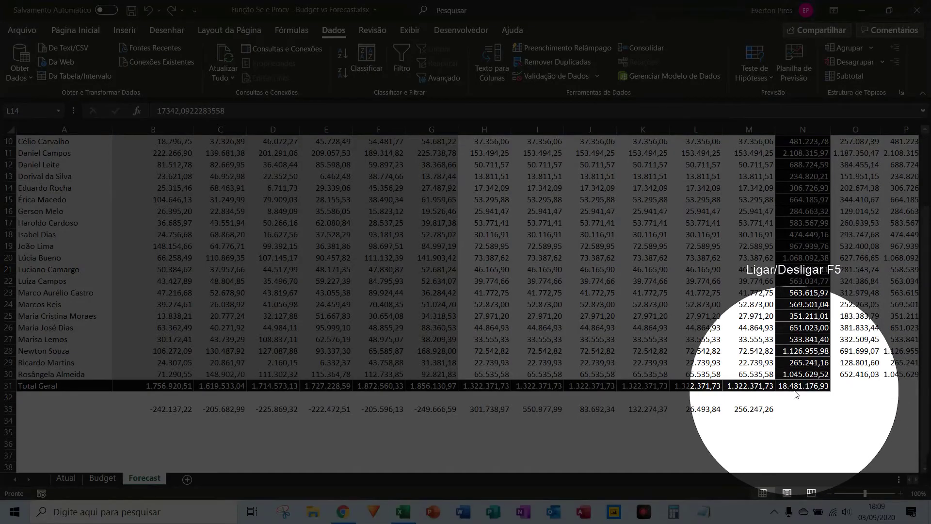
pyautogui.press('F5')
pyautogui.click(102, 478)
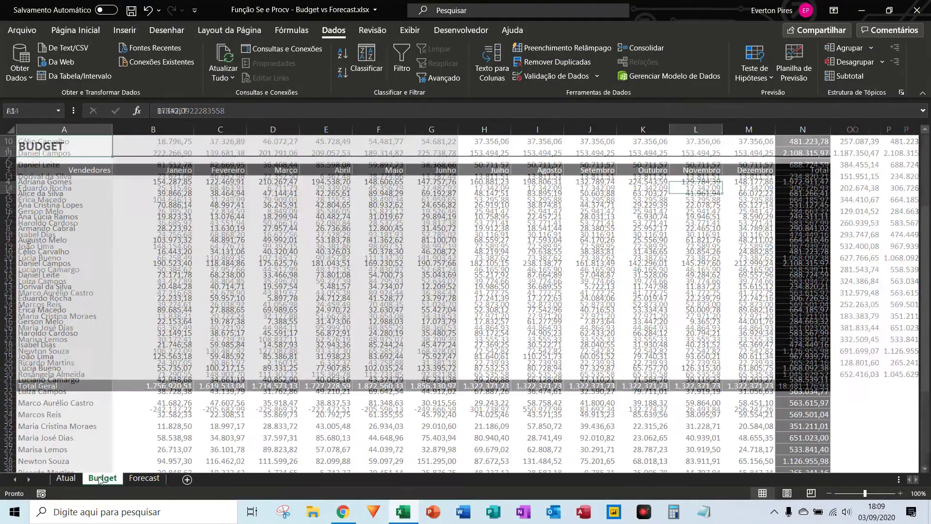
pyautogui.scroll(-5, 570, 445)
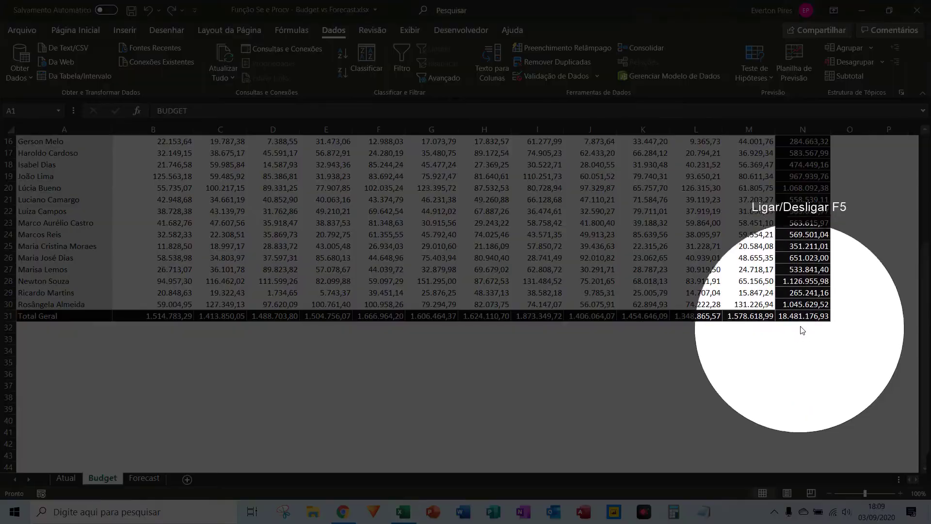
pyautogui.press('F5')
pyautogui.press('F5')
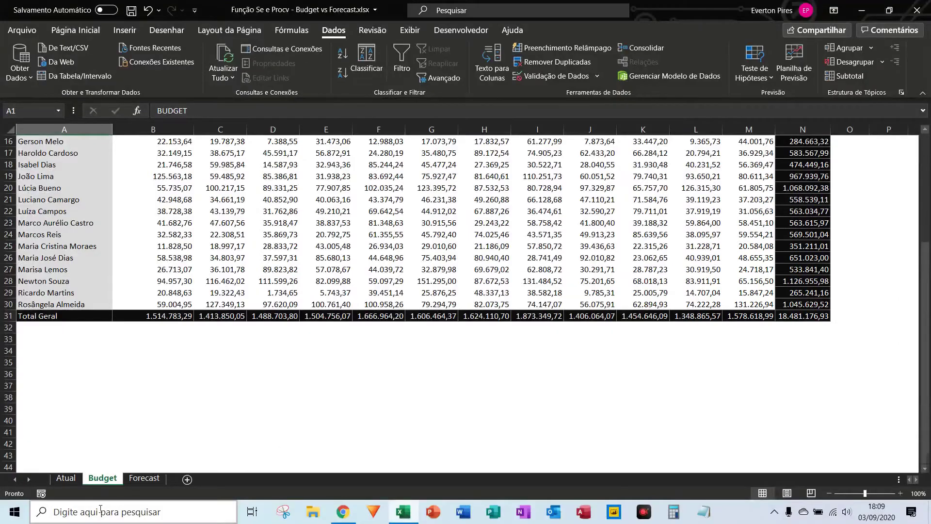
# Review the monthly figures on the Forecast sheet and return to the empty month columns of the Atual sheet.
pyautogui.click(144, 477)
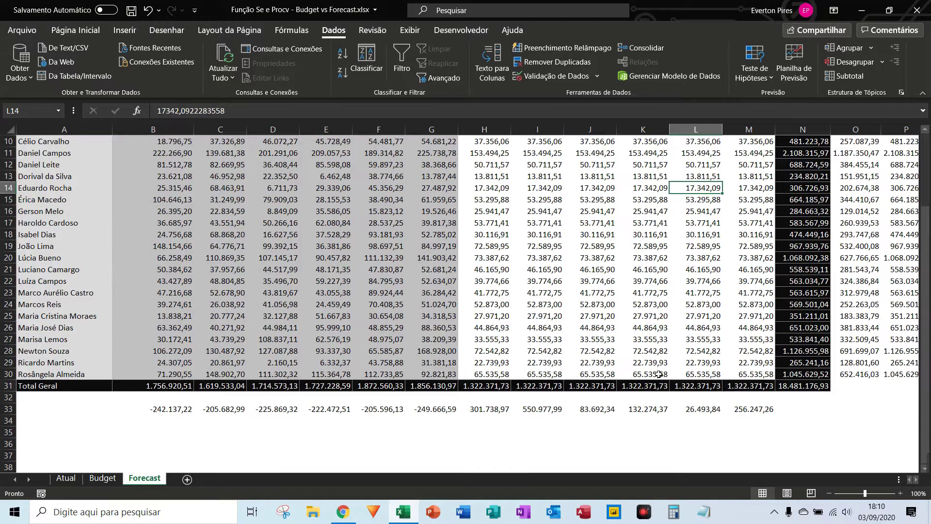
pyautogui.hotkey('ctrl', 'pageup')
pyautogui.hotkey('ctrl', 'pageup')
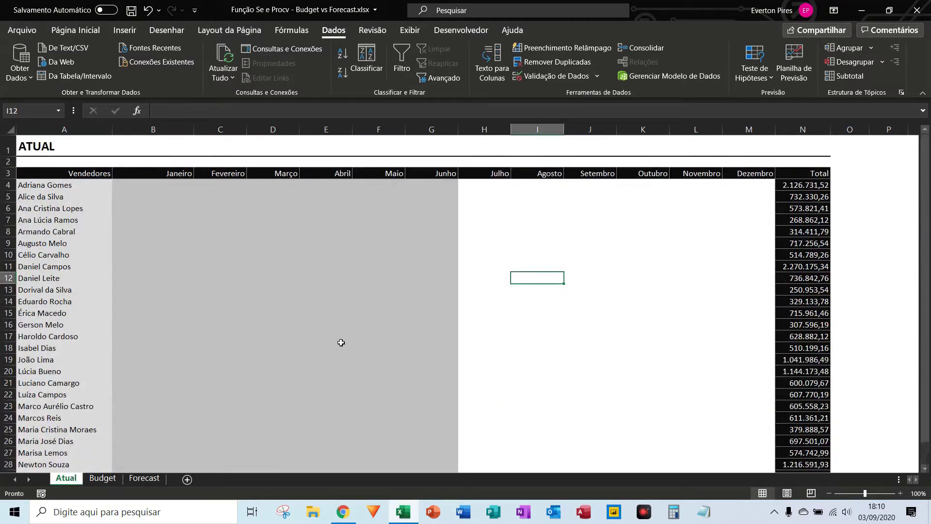
pyautogui.press('F5')
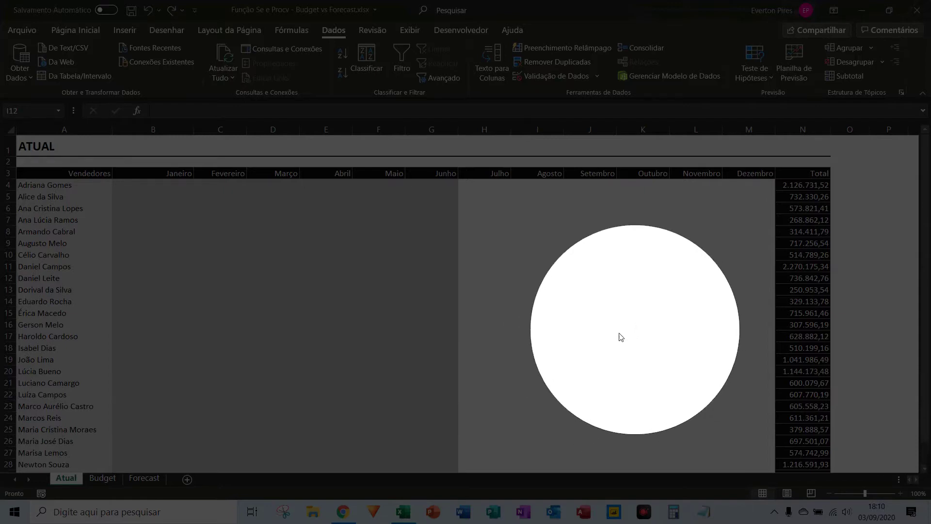
pyautogui.press('F5')
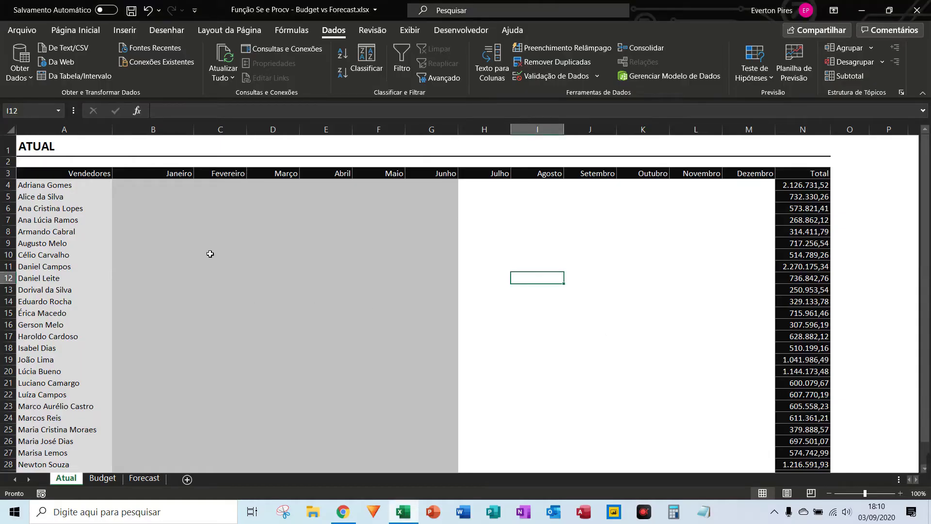
# Add list data validation to cell B1 of the Atual sheet with the source Budget;Forecast.
pyautogui.click(142, 149)
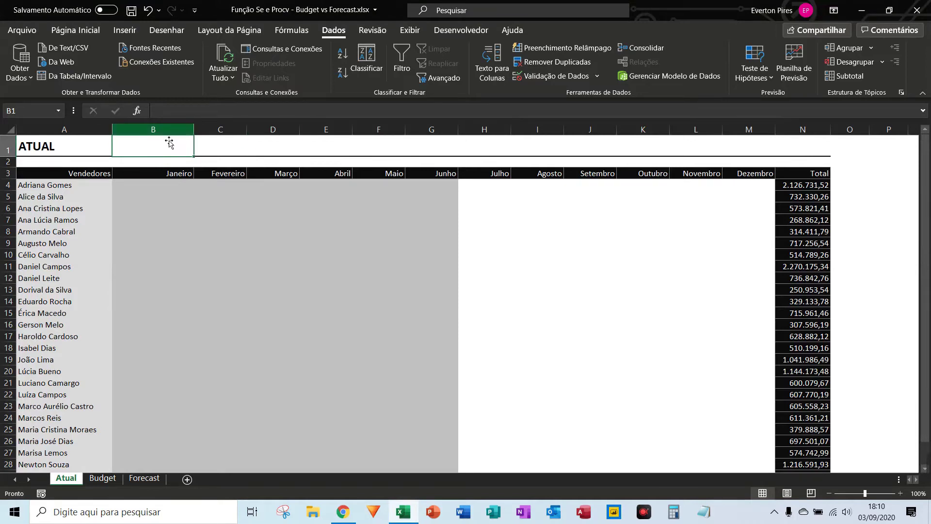
pyautogui.click(562, 77)
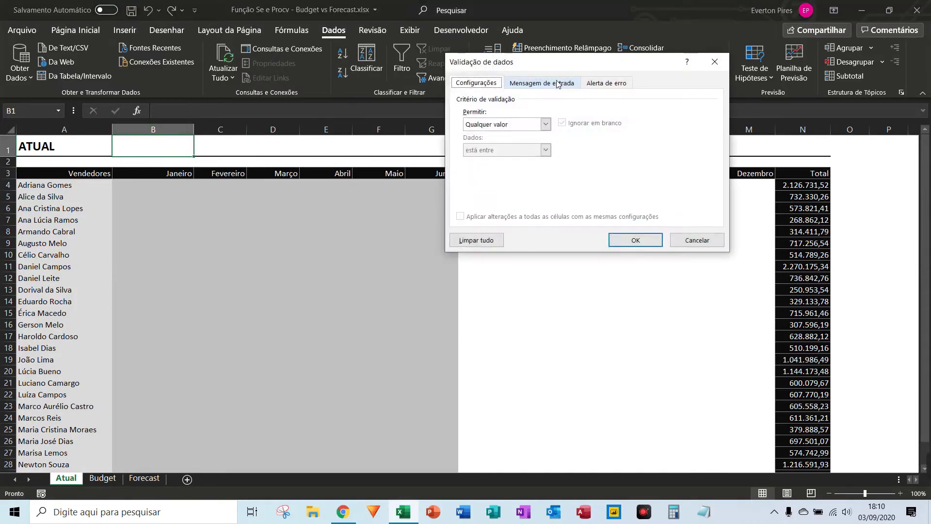
pyautogui.click(497, 125)
pyautogui.click(485, 160)
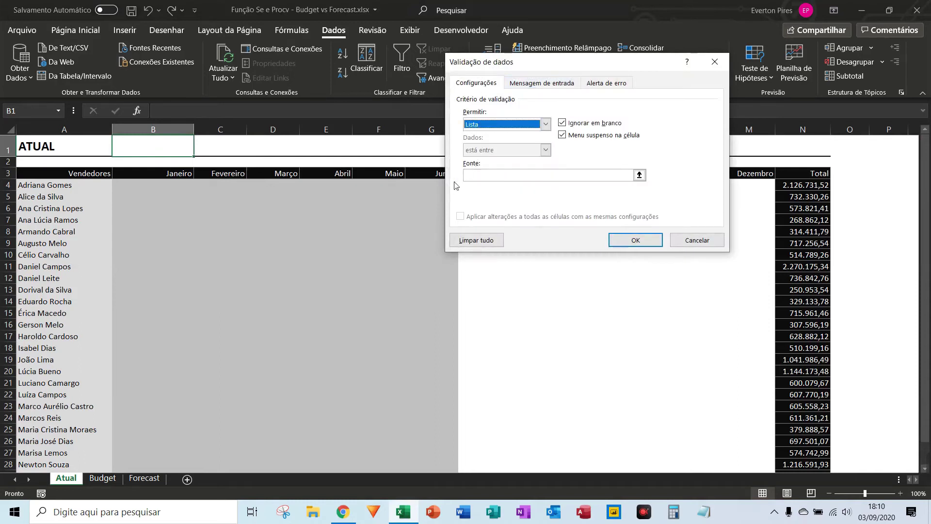
pyautogui.click(492, 177)
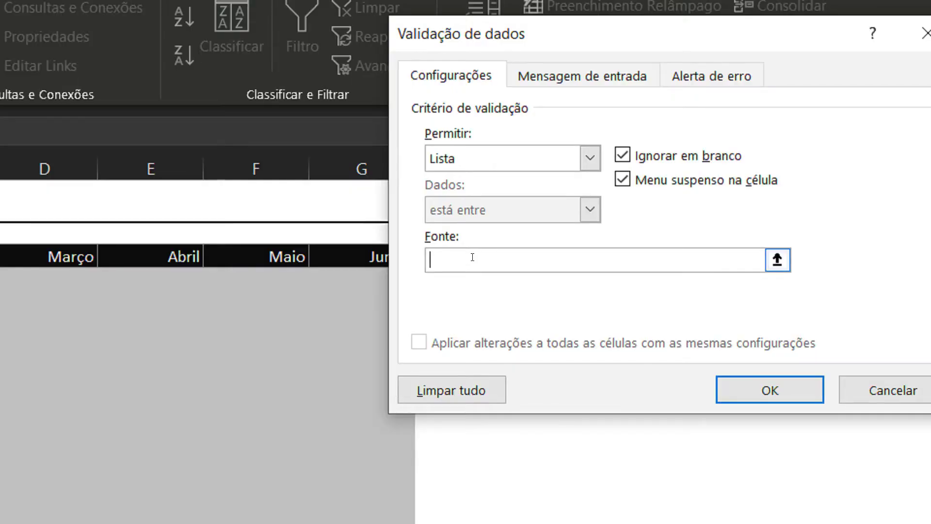
pyautogui.write('Budget;Forecast')
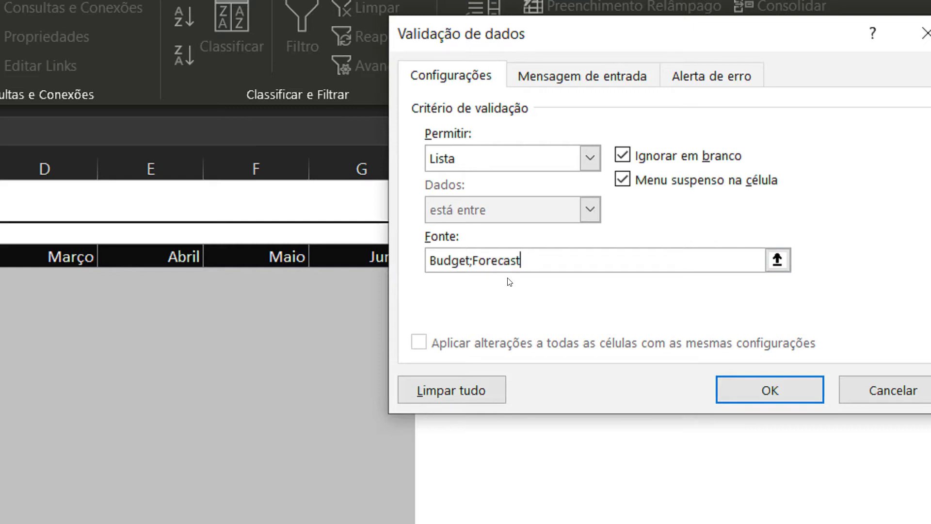
pyautogui.click(767, 389)
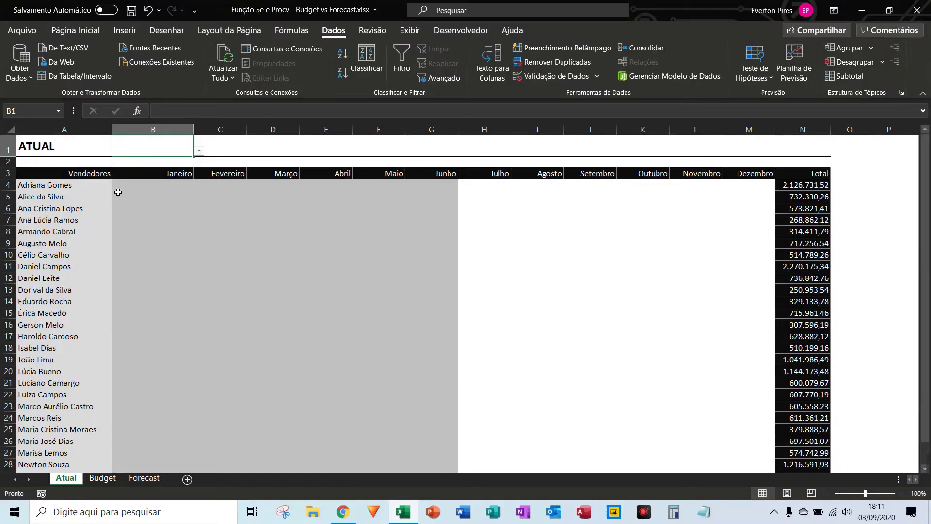
# Test the drop-down list in B1 with Budget and leave the cell set to Forecast.
pyautogui.click(198, 151)
pyautogui.click(138, 162)
pyautogui.click(199, 151)
pyautogui.click(146, 171)
# Copy cell B1 with its drop-down list across C1:M1 so every month has its own selector.
pyautogui.hotkey('ctrl', 'c')
pyautogui.press('Right')
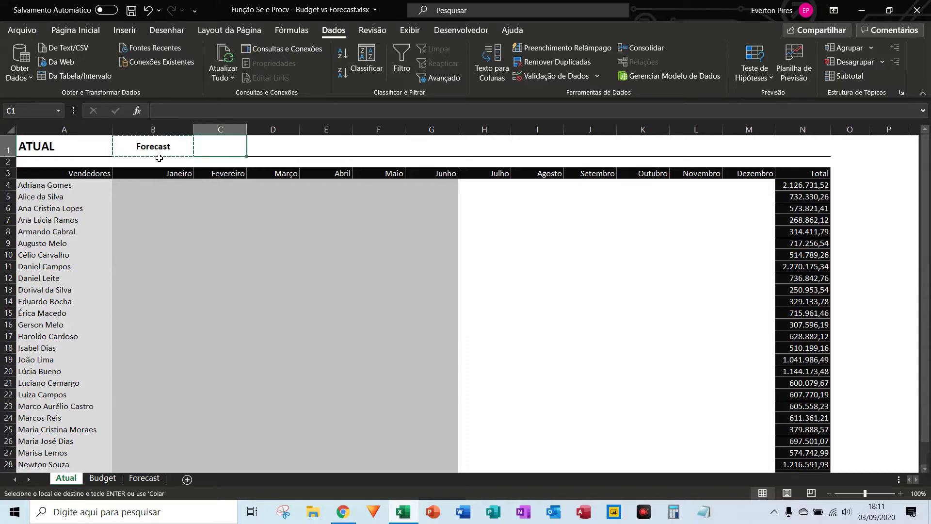
pyautogui.hotkey('shift', 'Right')
pyautogui.hotkey('shift', 'Right')
pyautogui.hotkey('shift', 'Right')
pyautogui.hotkey('shift', 'Right')
pyautogui.hotkey('shift', 'Right')
pyautogui.hotkey('shift', 'Right')
pyautogui.hotkey('shift', 'Right')
pyautogui.hotkey('shift', 'Right')
pyautogui.hotkey('shift', 'Right')
pyautogui.hotkey('shift', 'Right')
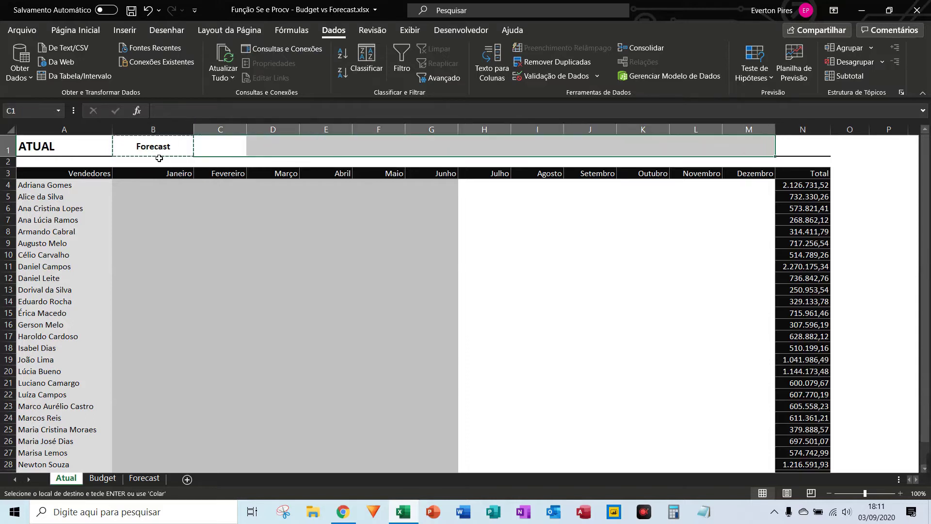
pyautogui.press('Return')
pyautogui.press('F5')
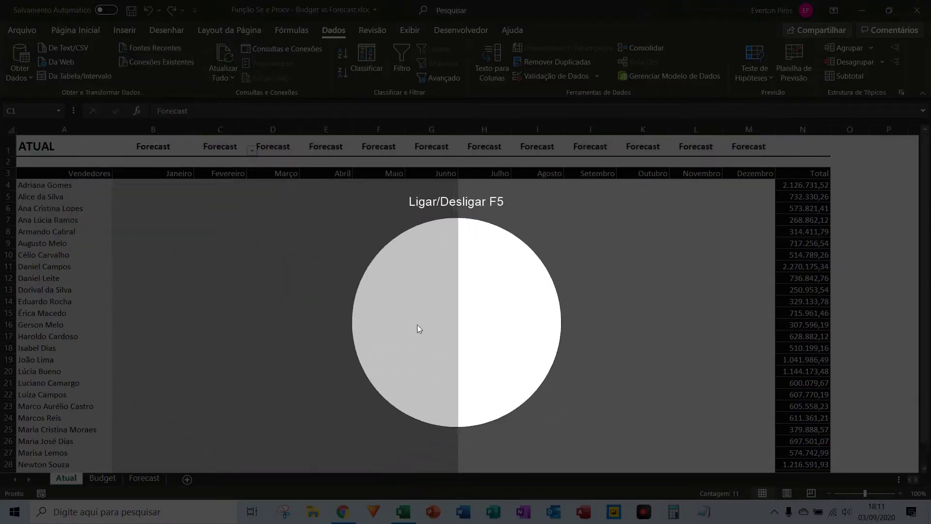
pyautogui.press('F5')
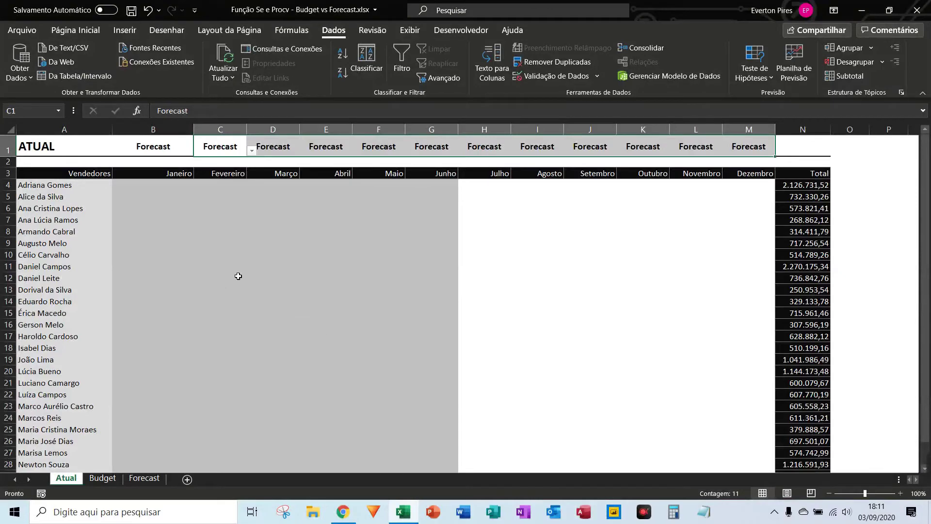
pyautogui.press('F5')
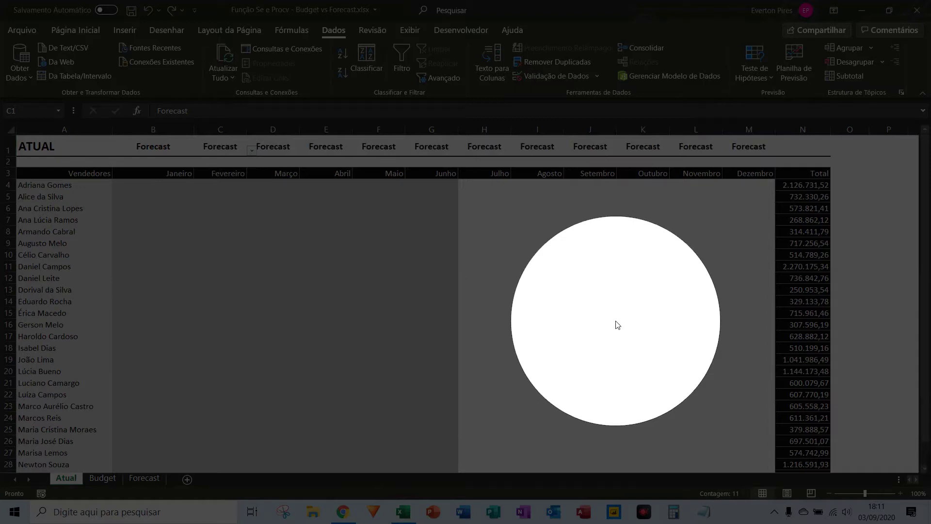
pyautogui.press('F5')
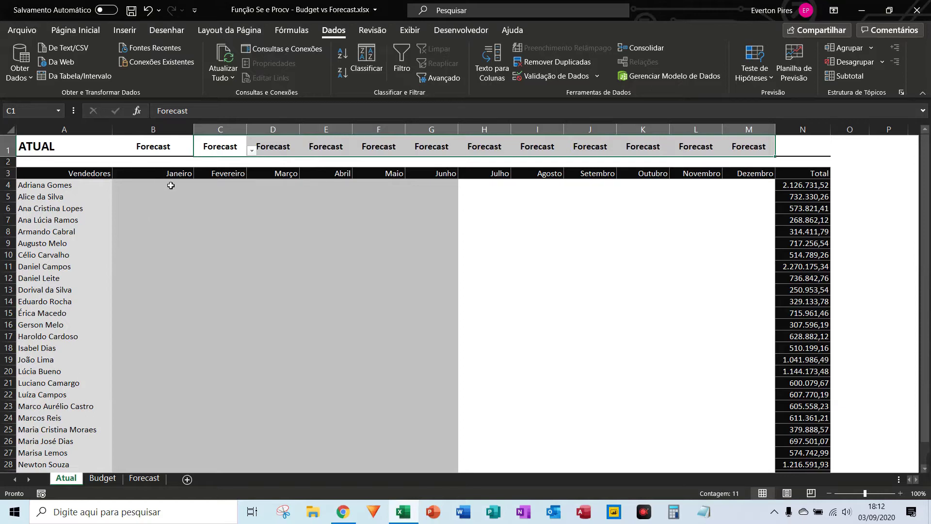
# Enter the column numbers 2, 3 and 4 in cells B2, C2 and D2 above Janeiro, Fevereiro and Março.
pyautogui.click(160, 165)
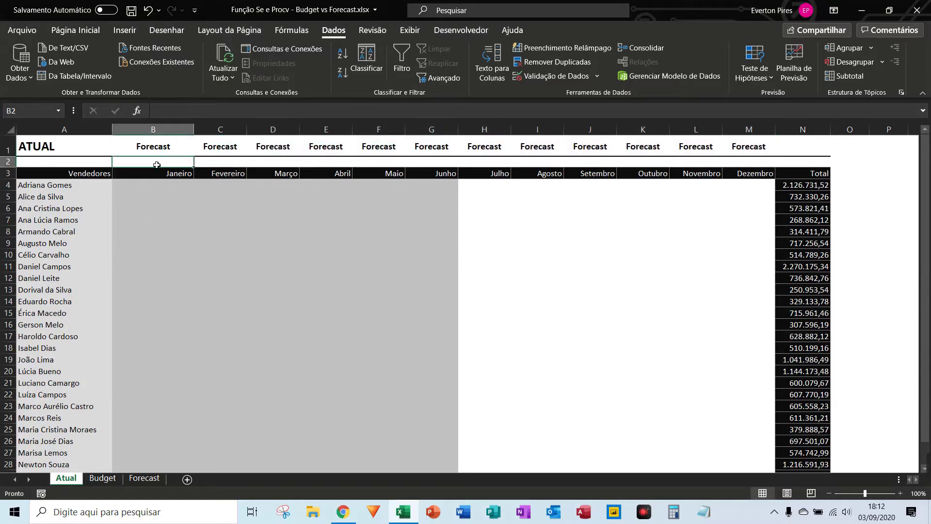
pyautogui.write('2')
pyautogui.press('Tab')
pyautogui.write('3')
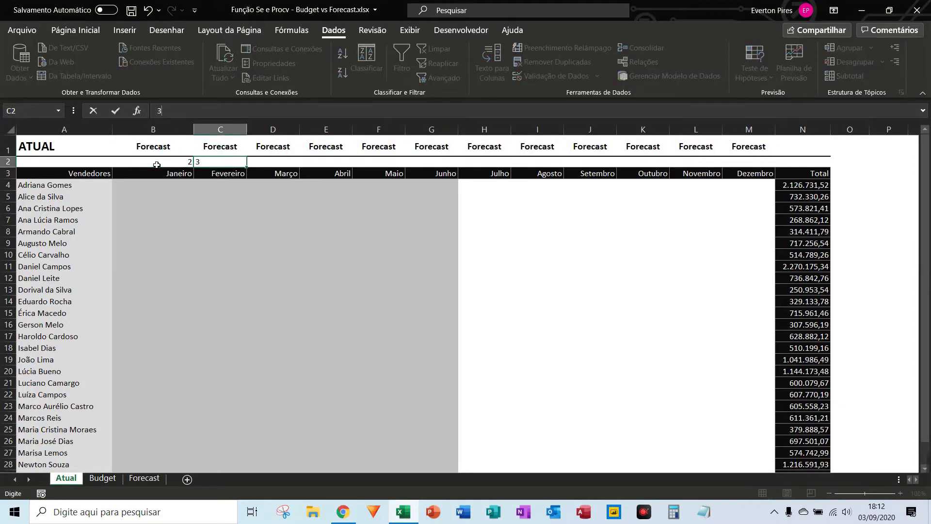
pyautogui.press('Tab')
pyautogui.write('4')
# Extend the numbers in B2:D2 across to M2 as a fill series so every month has its column number.
pyautogui.click(157, 165)
pyautogui.hotkey('shift', 'Right')
pyautogui.hotkey('shift', 'Right')
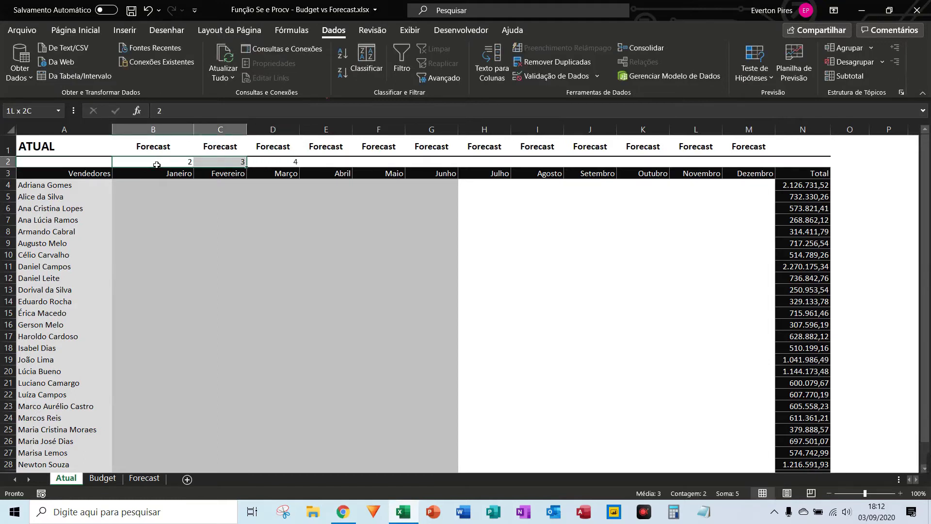
pyautogui.moveTo(300, 168); pyautogui.dragTo(760, 175)
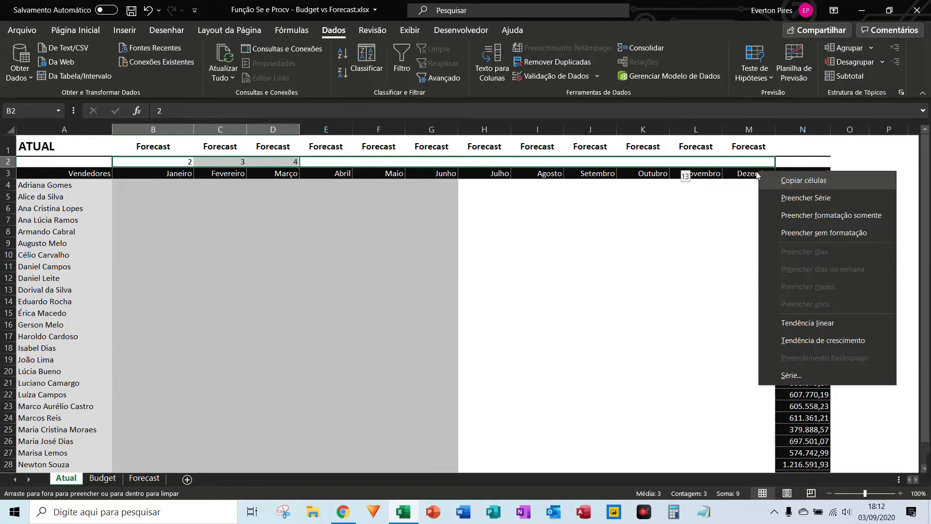
pyautogui.click(796, 198)
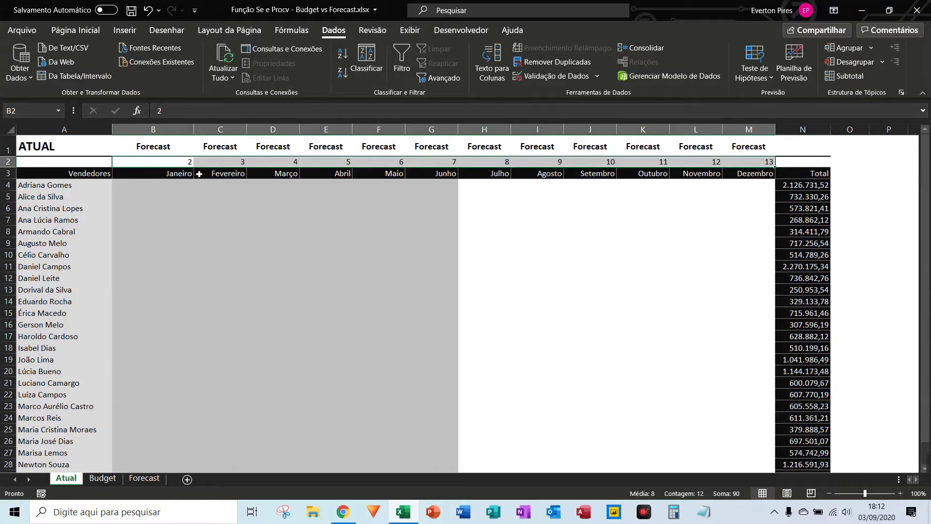
# On the Budget sheet, count the table columns with numbered on-screen markers, from 1 at Vendedores to 13 at Dezembro.
pyautogui.click(104, 479)
pyautogui.scroll(5, 110, 473)
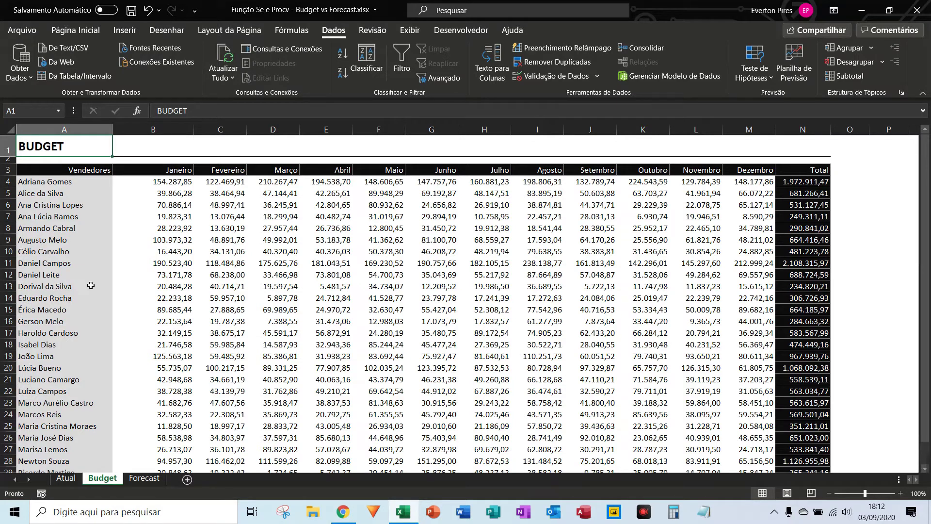
pyautogui.hotkey('ctrl', 'alt', 'd')
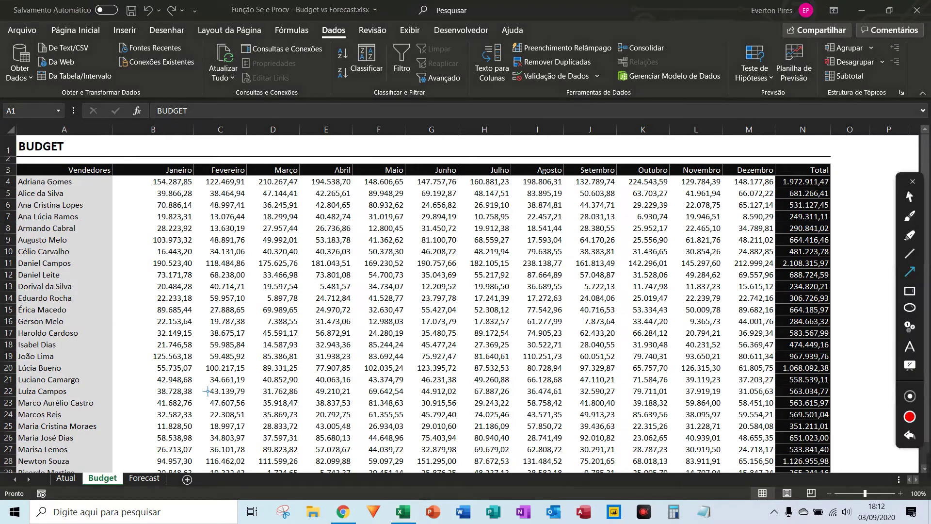
pyautogui.click(910, 328)
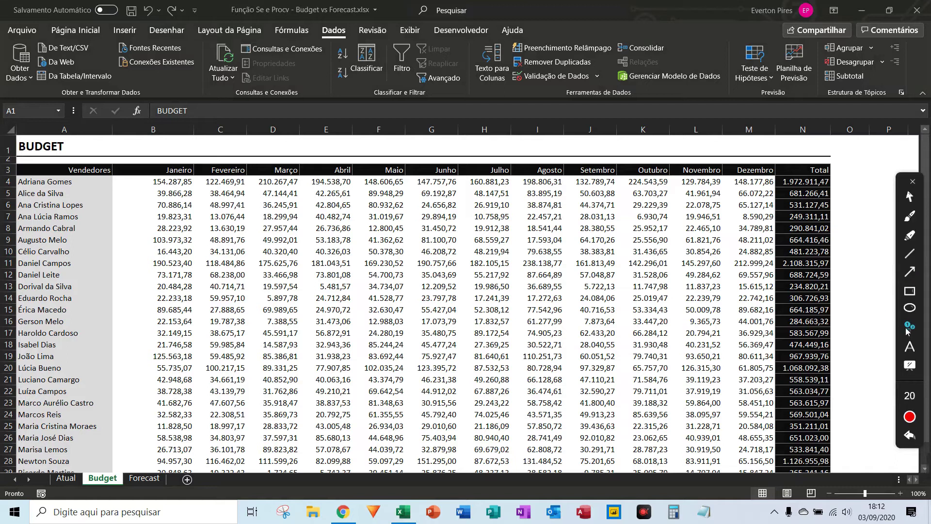
pyautogui.click(80, 195)
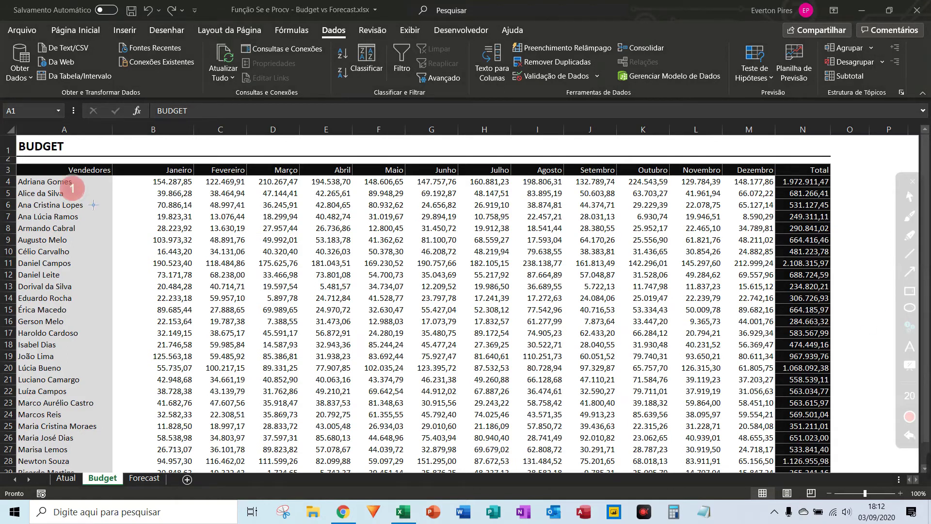
pyautogui.click(174, 154)
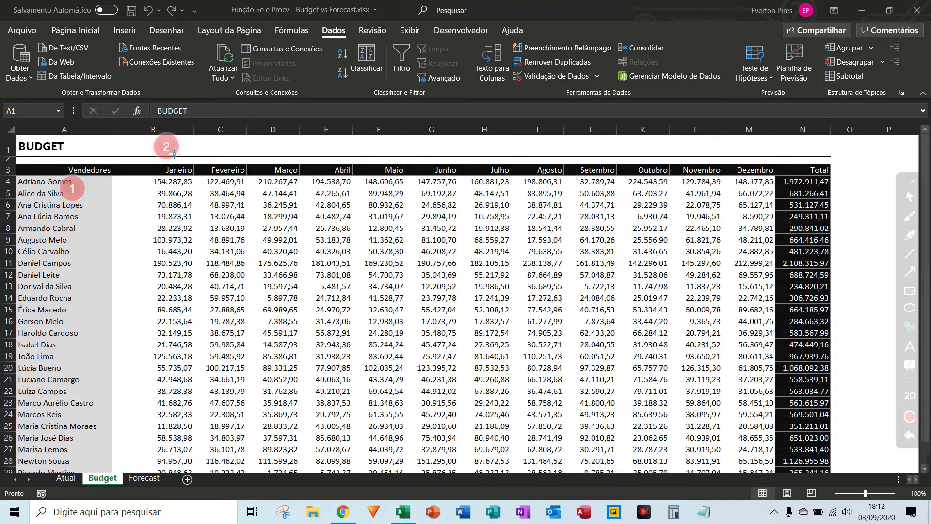
pyautogui.click(233, 155)
pyautogui.click(285, 155)
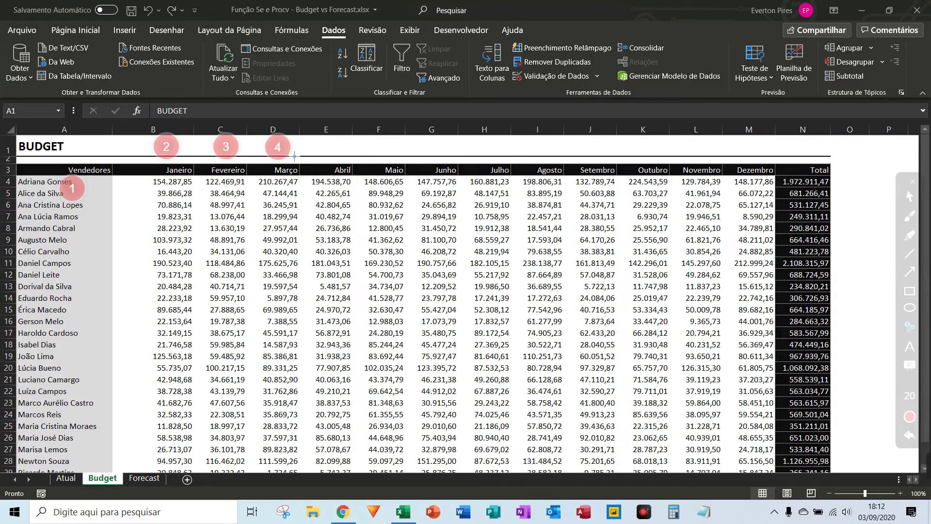
pyautogui.click(328, 156)
pyautogui.click(395, 159)
pyautogui.click(447, 156)
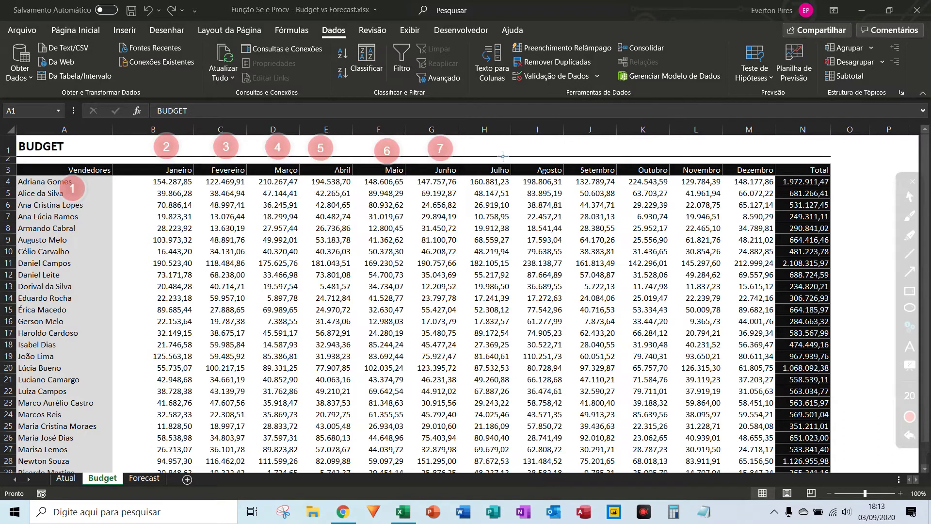
pyautogui.click(507, 159)
pyautogui.click(550, 157)
pyautogui.click(606, 156)
pyautogui.click(641, 157)
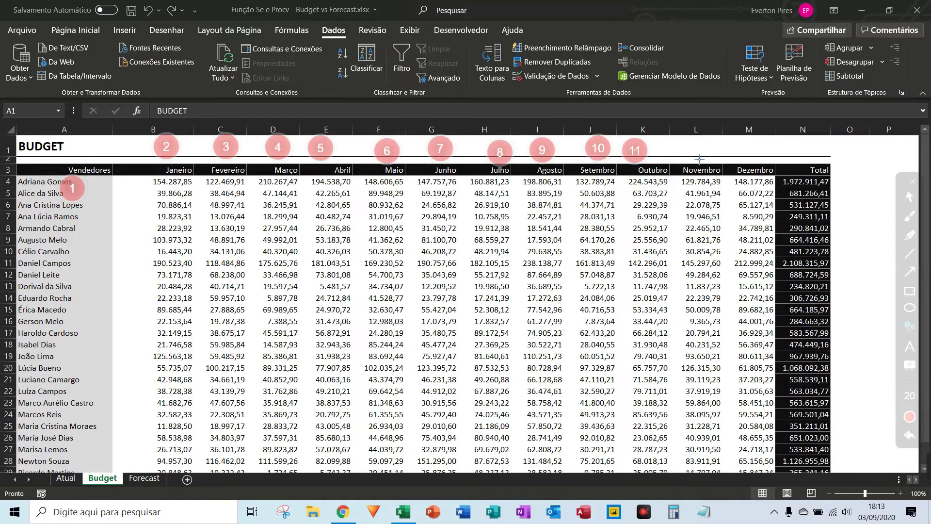
pyautogui.click(702, 159)
pyautogui.click(759, 154)
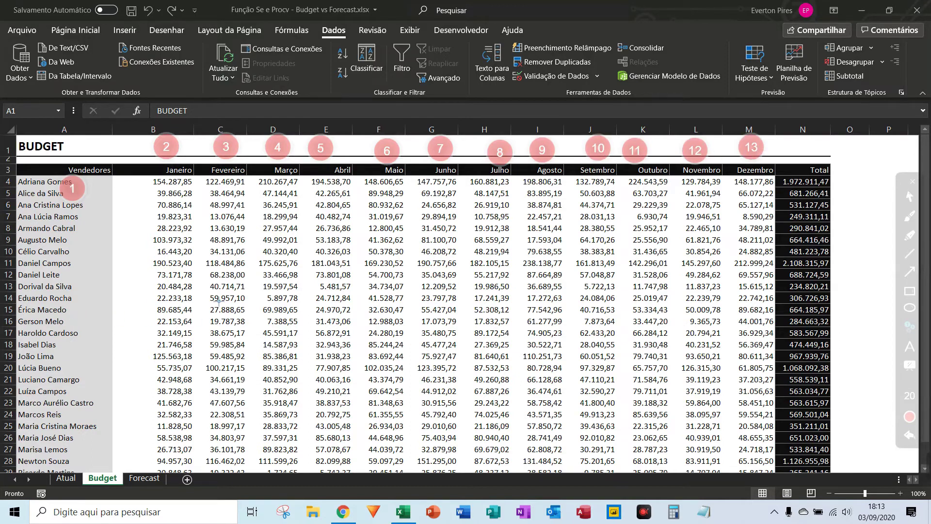
# Point out the Budget table's extent and the Janeiro, Maio and Dezembro columns with on-screen arrows.
pyautogui.click(914, 275)
pyautogui.moveTo(83, 228)
pyautogui.mouseDown()
pyautogui.moveTo(771, 184)
pyautogui.moveTo(764, 181)
pyautogui.mouseUp()
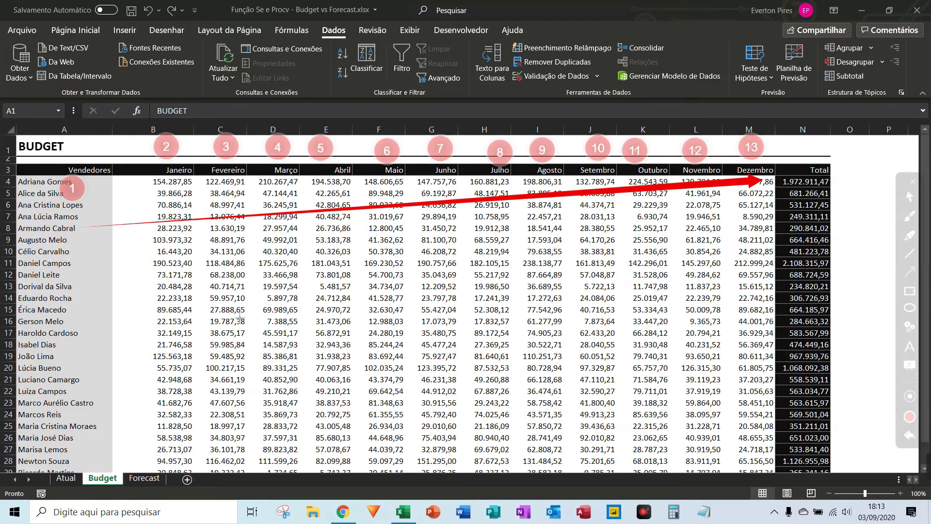
pyautogui.moveTo(179, 341); pyautogui.dragTo(164, 172)
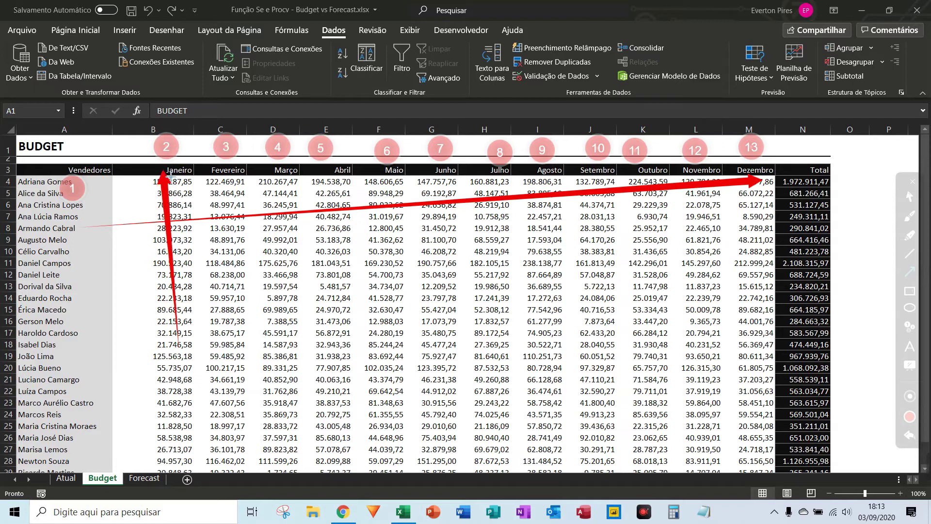
pyautogui.moveTo(337, 321); pyautogui.dragTo(182, 199)
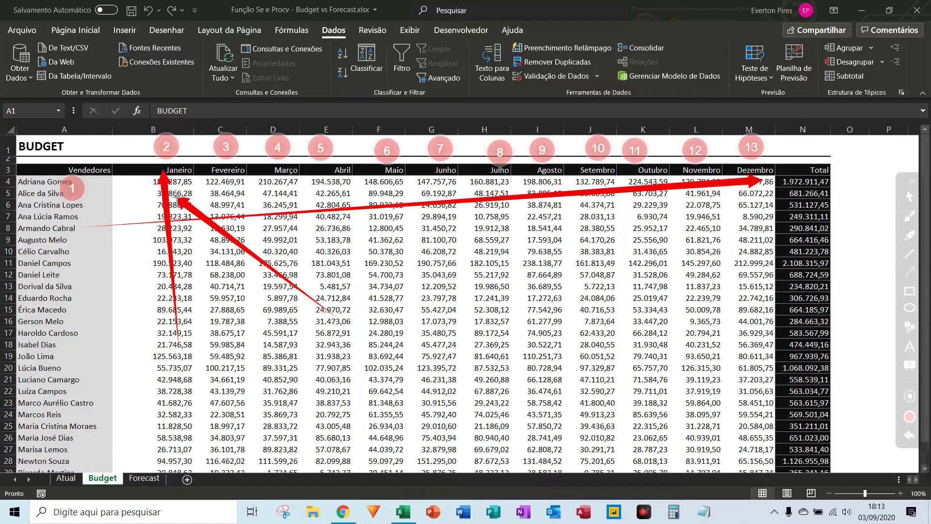
pyautogui.moveTo(332, 266); pyautogui.dragTo(176, 167)
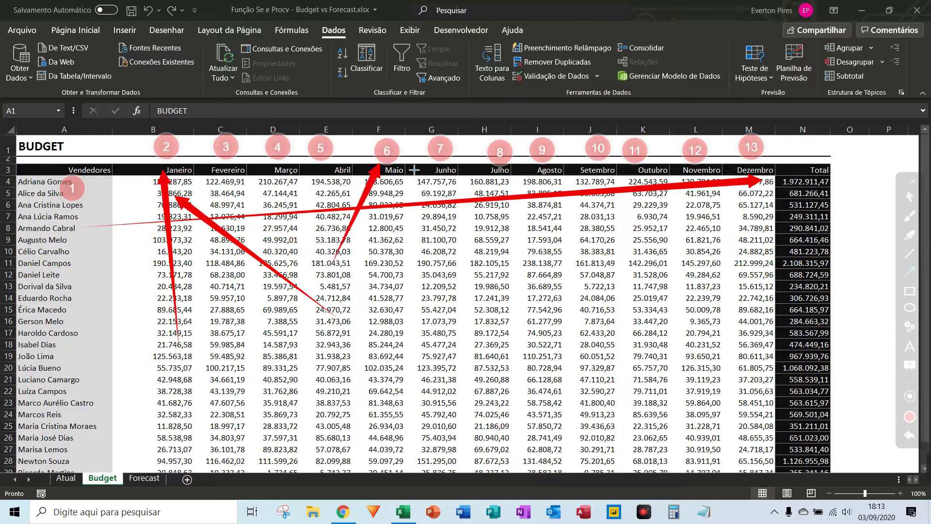
pyautogui.moveTo(340, 265)
pyautogui.mouseDown()
pyautogui.moveTo(757, 163)
pyautogui.moveTo(750, 170)
pyautogui.mouseUp()
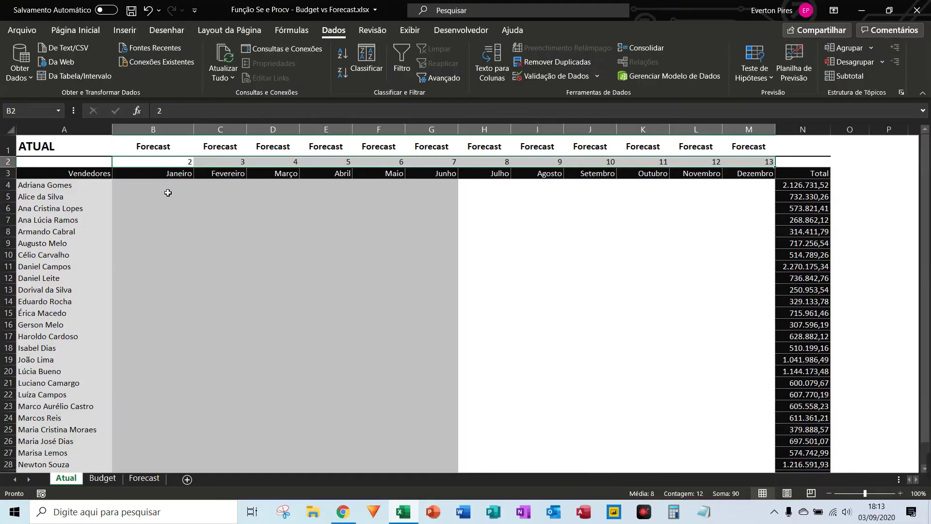
# Start an SE formula in cell B4 of the Atual sheet with the logical test B1="Forecast".
pyautogui.click(244, 212)
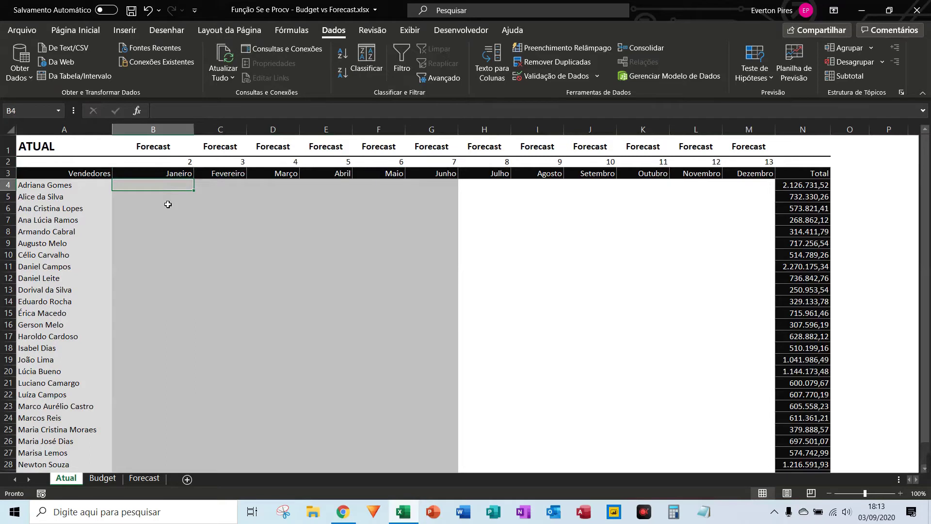
pyautogui.write('=se(')
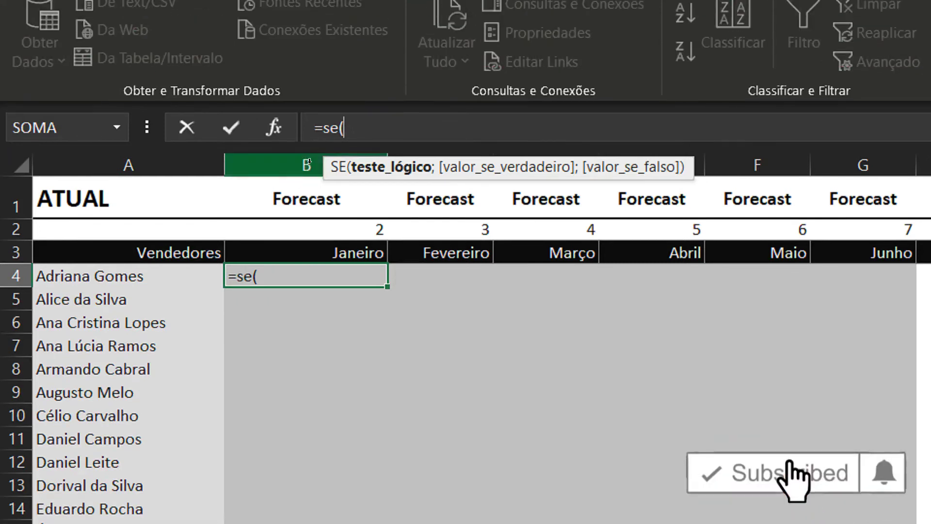
pyautogui.click(295, 197)
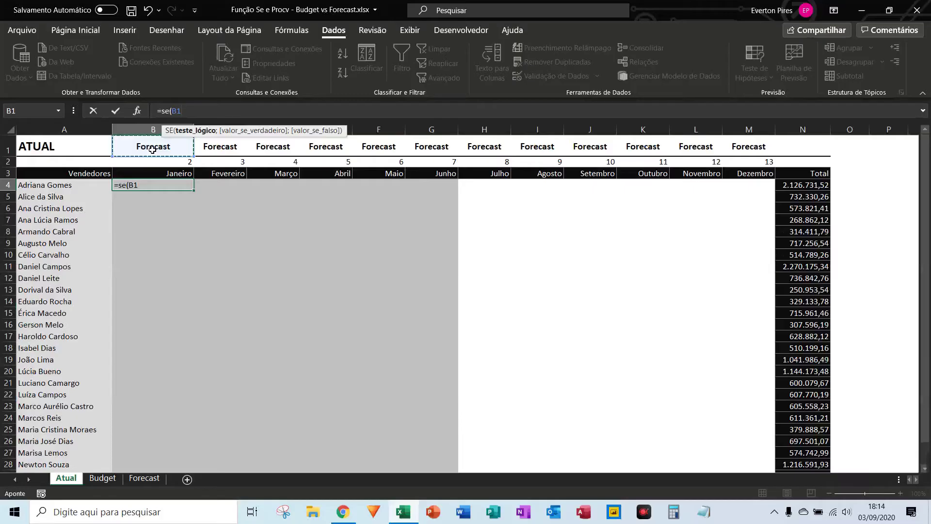
pyautogui.write('=')
pyautogui.write('"Fore4')
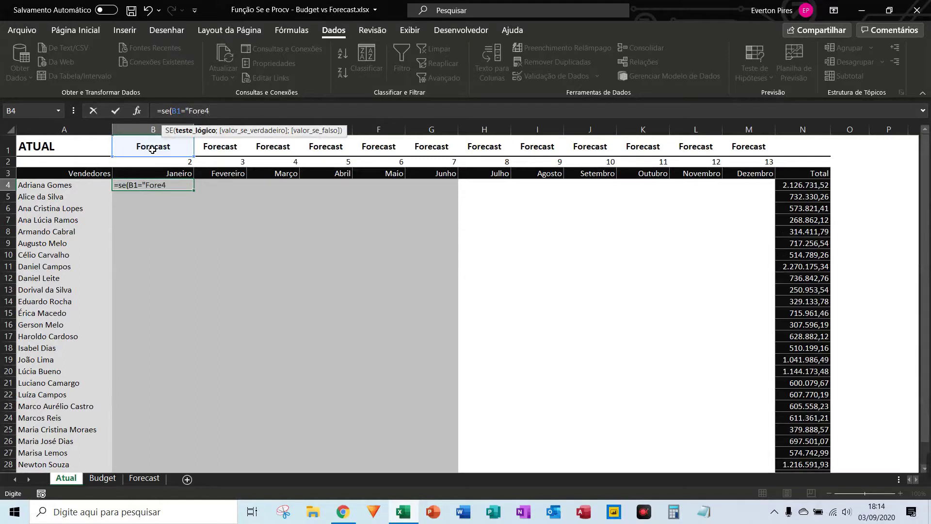
pyautogui.write('cast";')
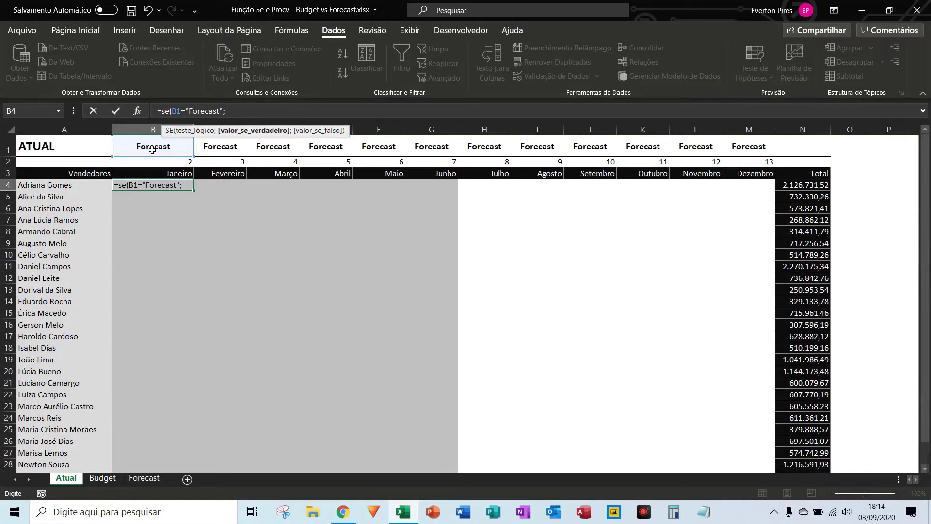
# Add a PROCV as the true value of the SE formula, looking up A4 in the range Forecast!A4:M30.
pyautogui.write('proc')
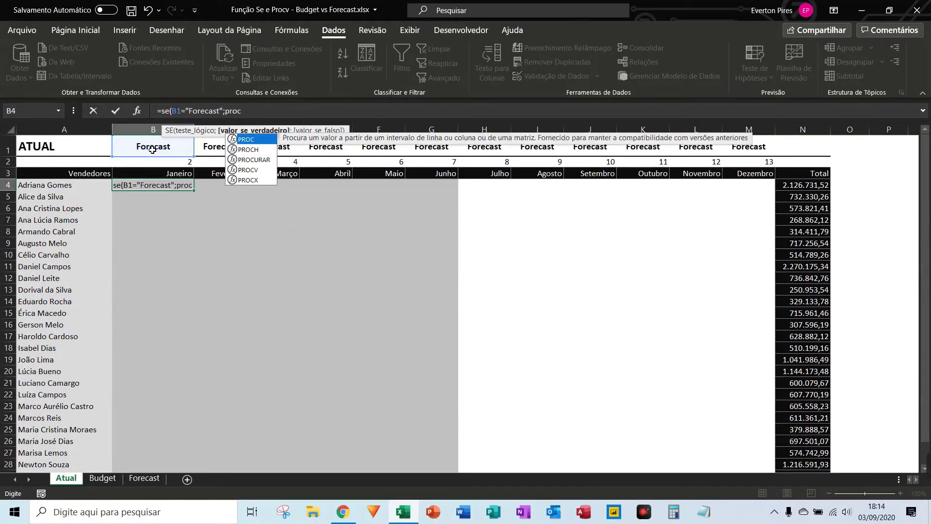
pyautogui.write('v')
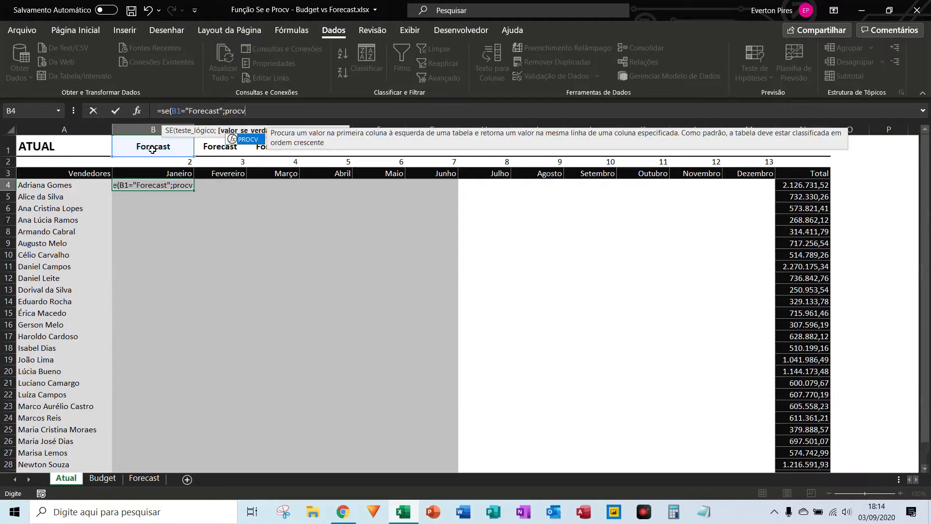
pyautogui.write('(')
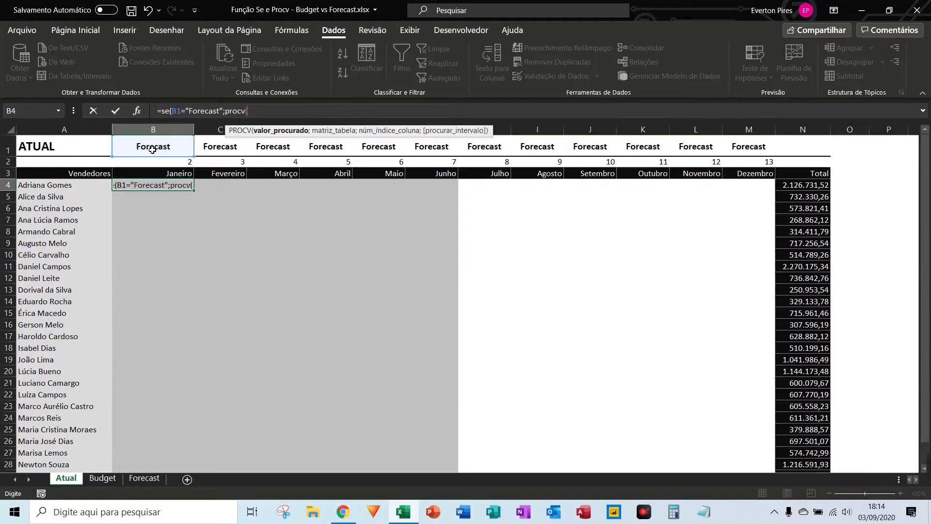
pyautogui.click(59, 186)
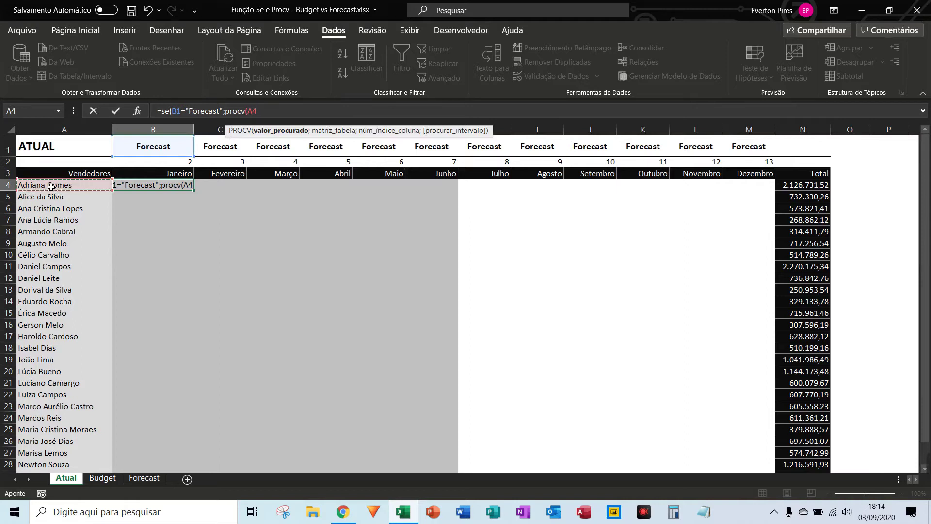
pyautogui.write(';')
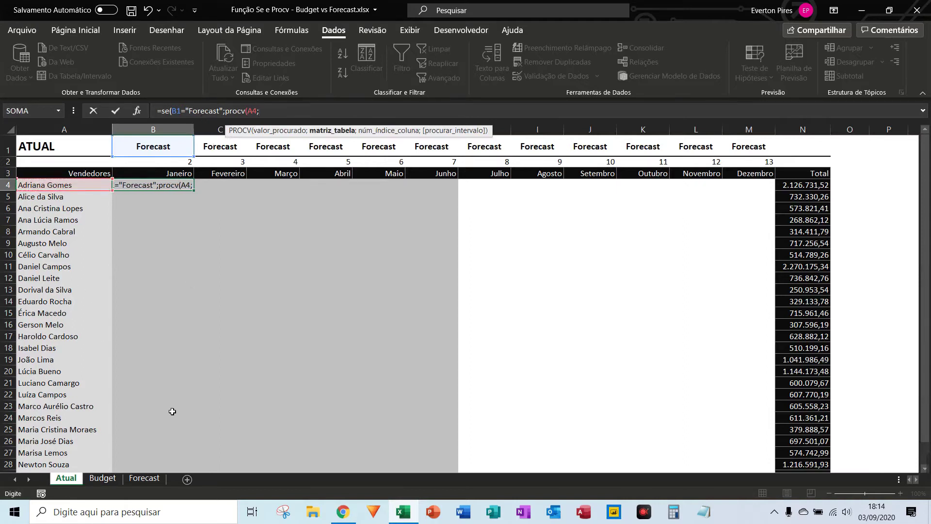
pyautogui.click(144, 478)
pyautogui.scroll(3, 79, 315)
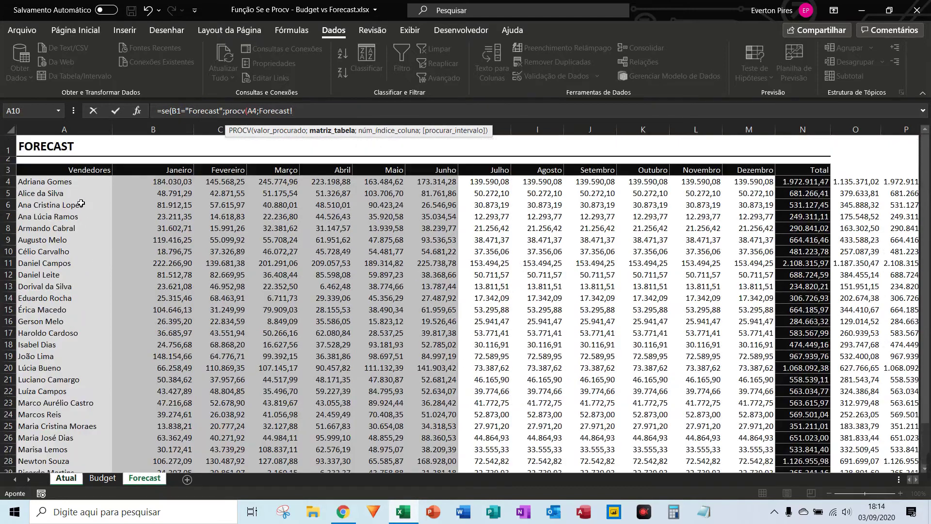
pyautogui.moveTo(78, 185); pyautogui.dragTo(750, 447)
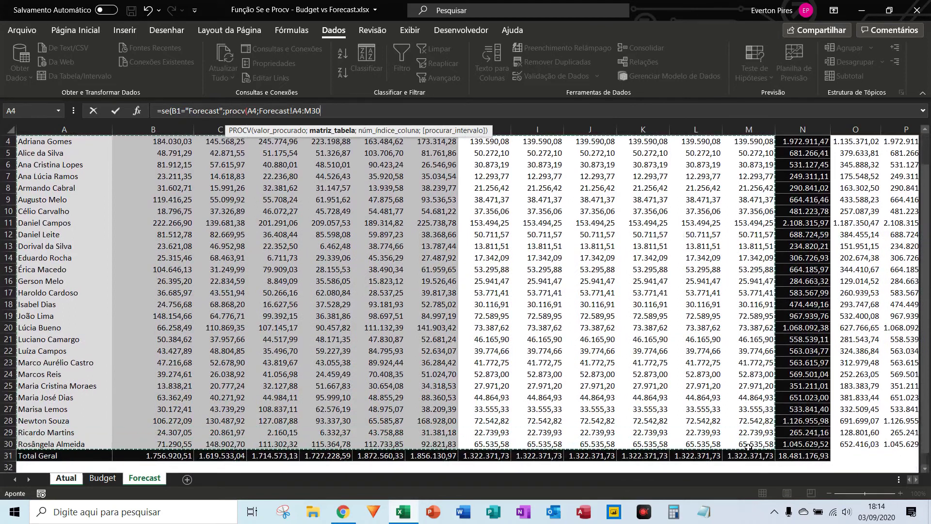
pyautogui.write(';')
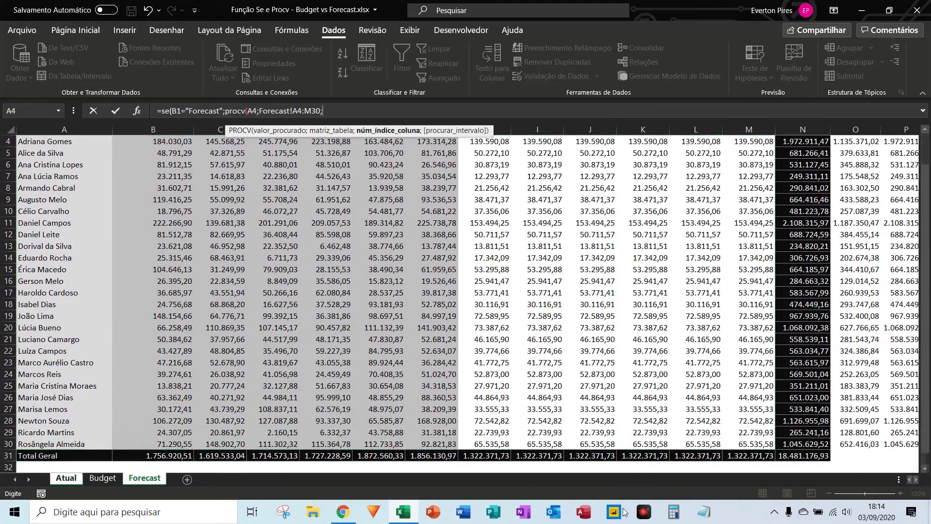
# Give the PROCV cell B2 of the Atual sheet as its column index and 0 for an exact match.
pyautogui.click(66, 478)
pyautogui.press('BackSpace')
pyautogui.press('BackSpace')
pyautogui.press('BackSpace')
pyautogui.press('BackSpace')
pyautogui.press('BackSpace')
pyautogui.press('BackSpace')
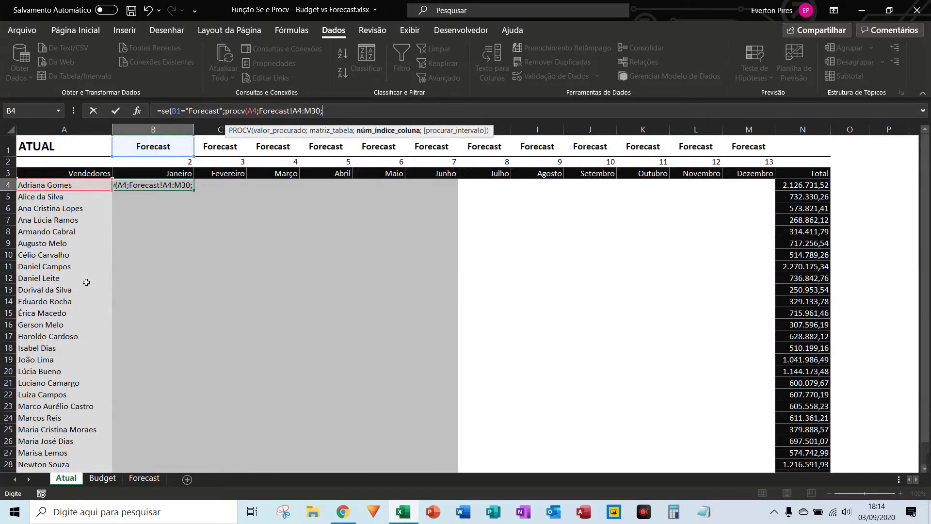
pyautogui.click(155, 165)
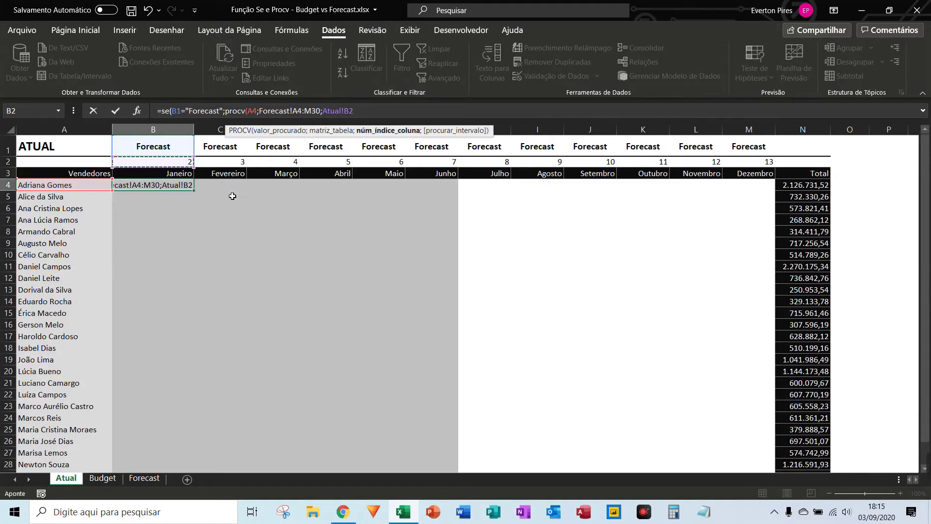
pyautogui.write(';0')
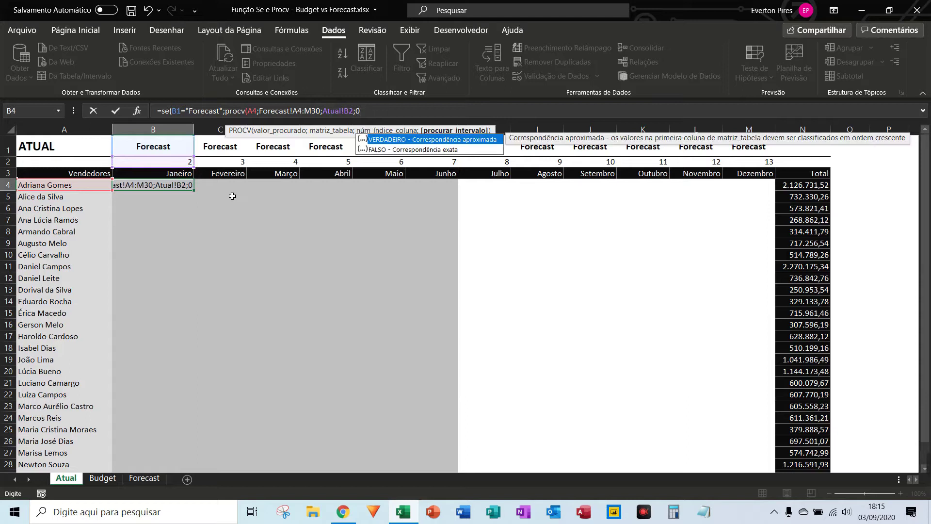
# Add a second PROCV as the SE formula's false value, looking up A4 in the range Budget!A4:M30.
pyautogui.write(')')
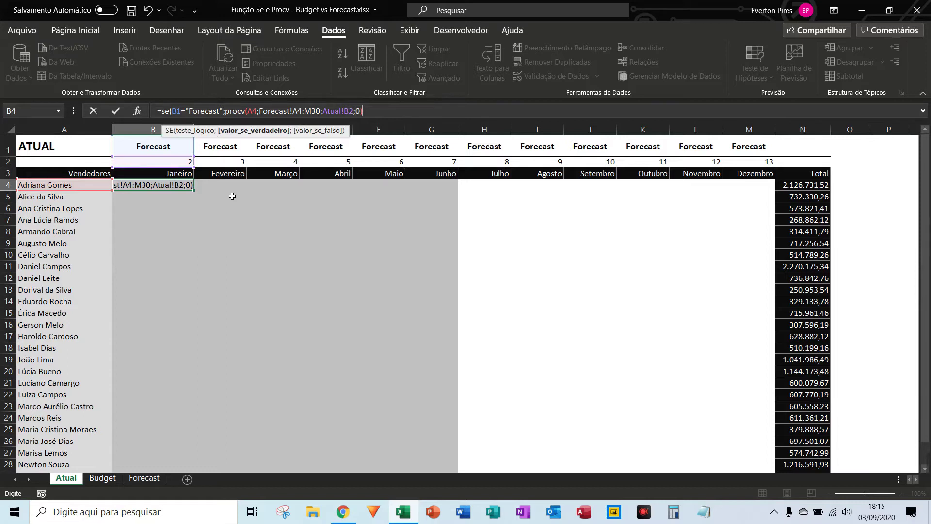
pyautogui.write(';')
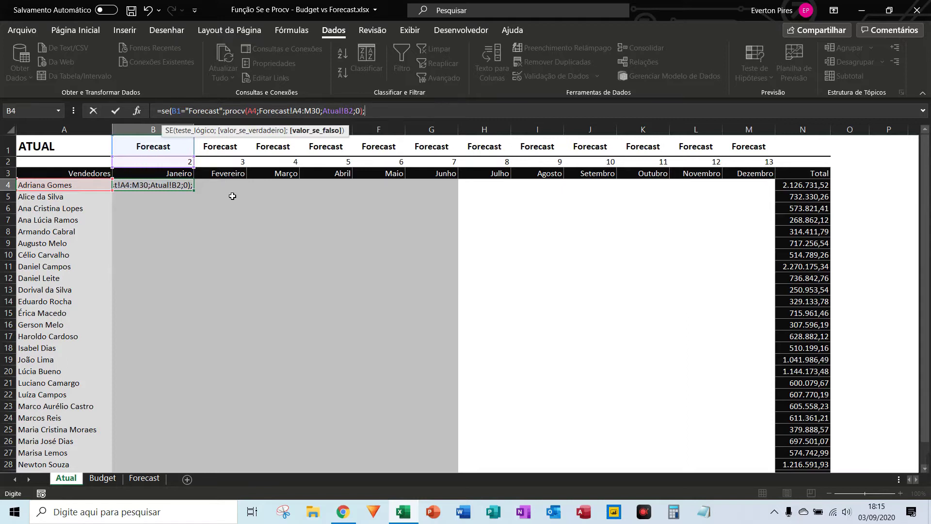
pyautogui.write('procv(')
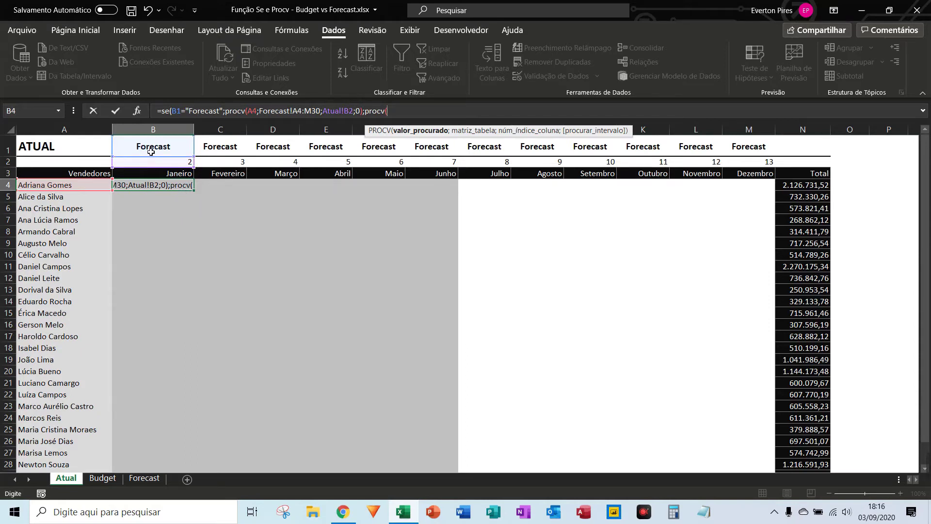
pyautogui.click(48, 187)
pyautogui.write(';')
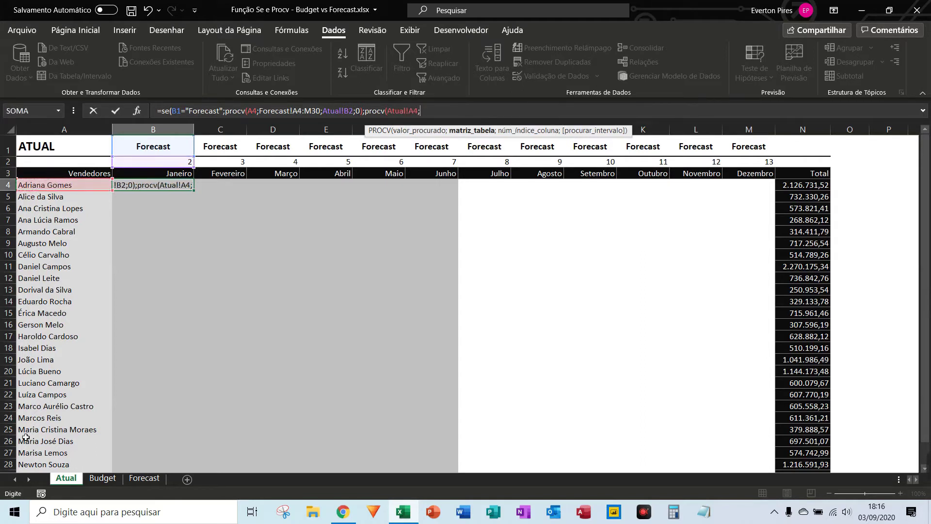
pyautogui.click(103, 479)
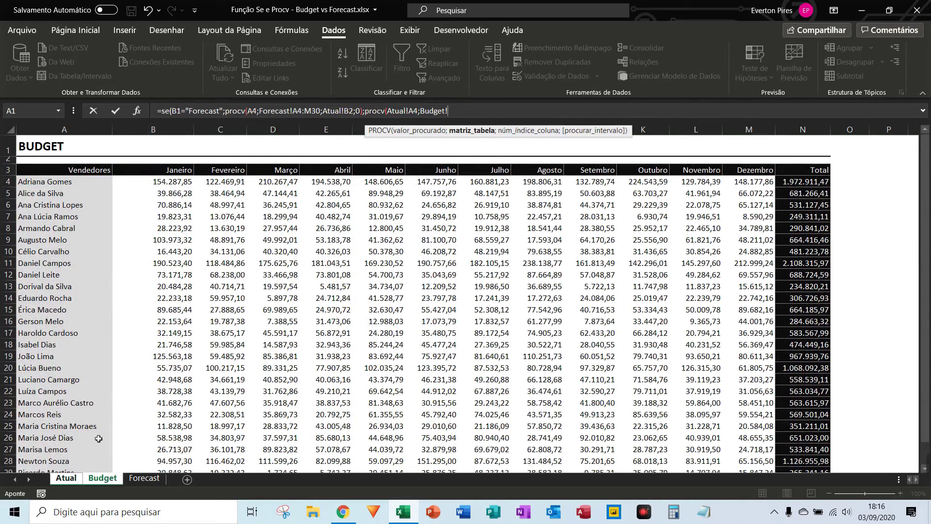
pyautogui.moveTo(48, 184); pyautogui.dragTo(741, 445)
pyautogui.write(';')
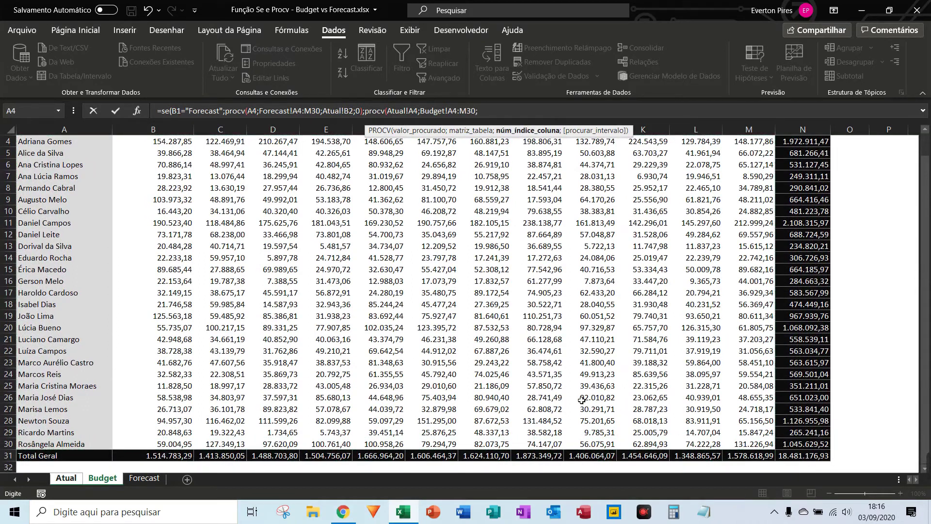
pyautogui.scroll(1, 485, 292)
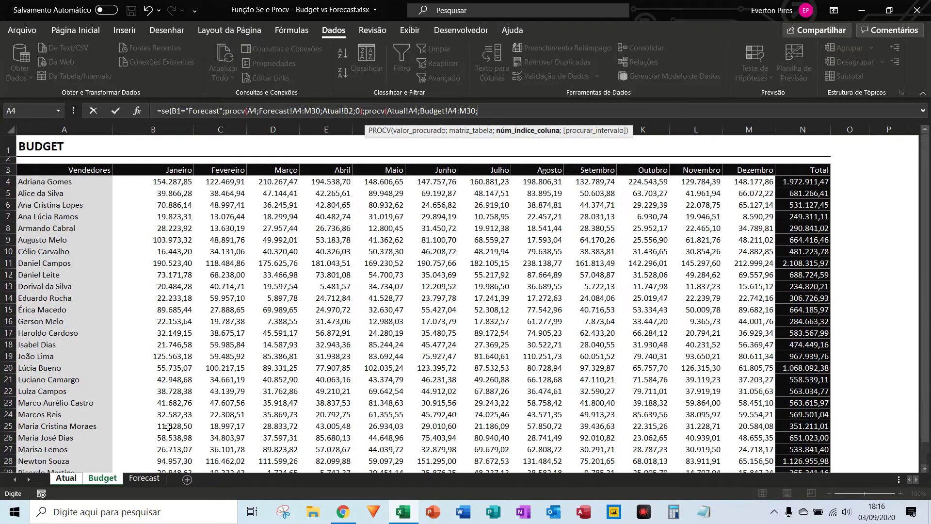
# Give the Budget PROCV cell B2 of the Atual sheet as column index and 0 for an exact match, and complete the formula.
pyautogui.click(64, 480)
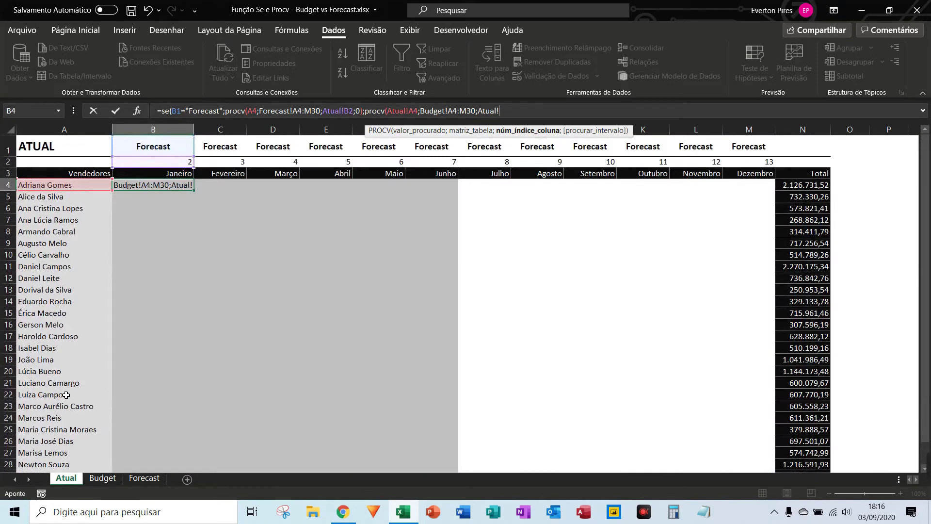
pyautogui.press('BackSpace')
pyautogui.press('BackSpace')
pyautogui.press('BackSpace')
pyautogui.press('BackSpace')
pyautogui.press('BackSpace')
pyautogui.press('BackSpace')
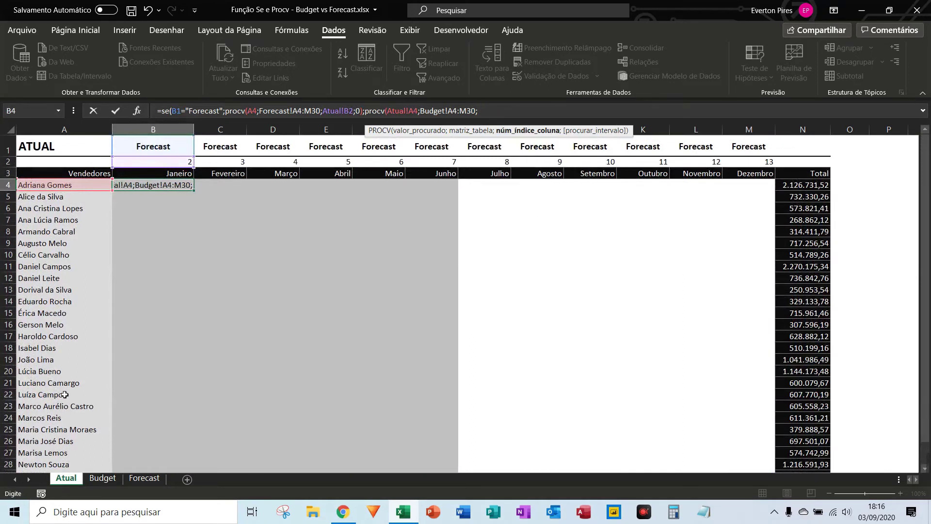
pyautogui.click(161, 164)
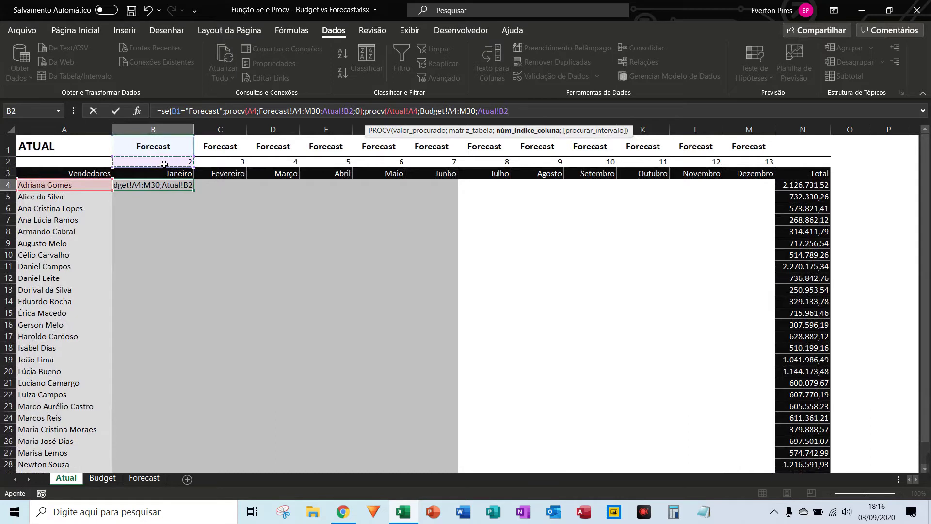
pyautogui.write(';0')
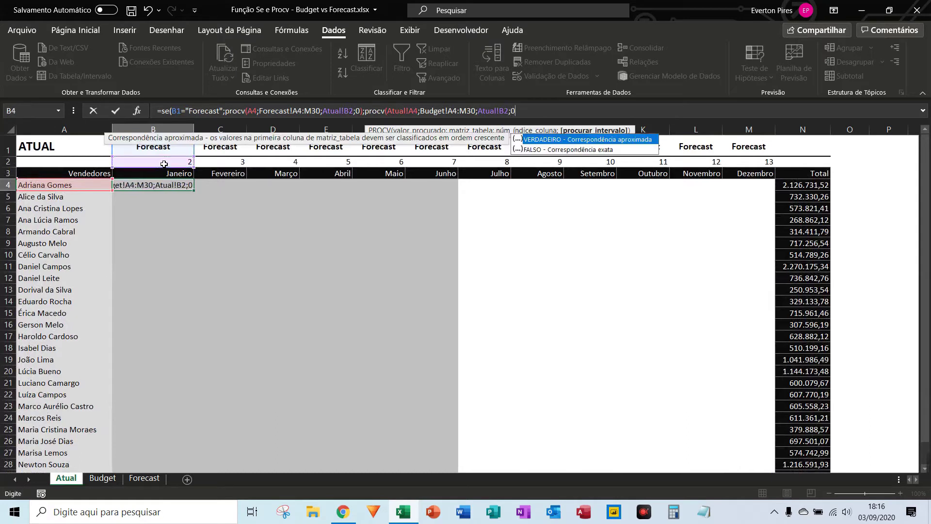
pyautogui.write('))')
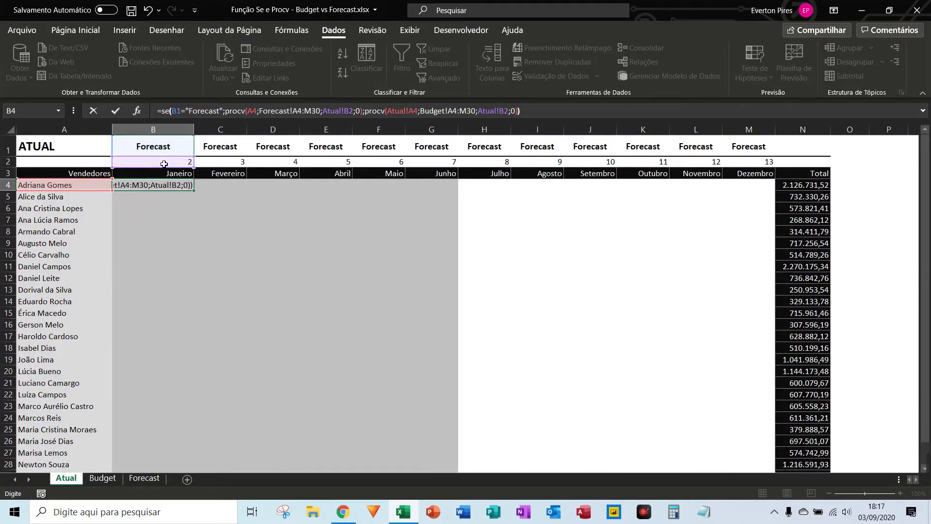
pyautogui.press('Return')
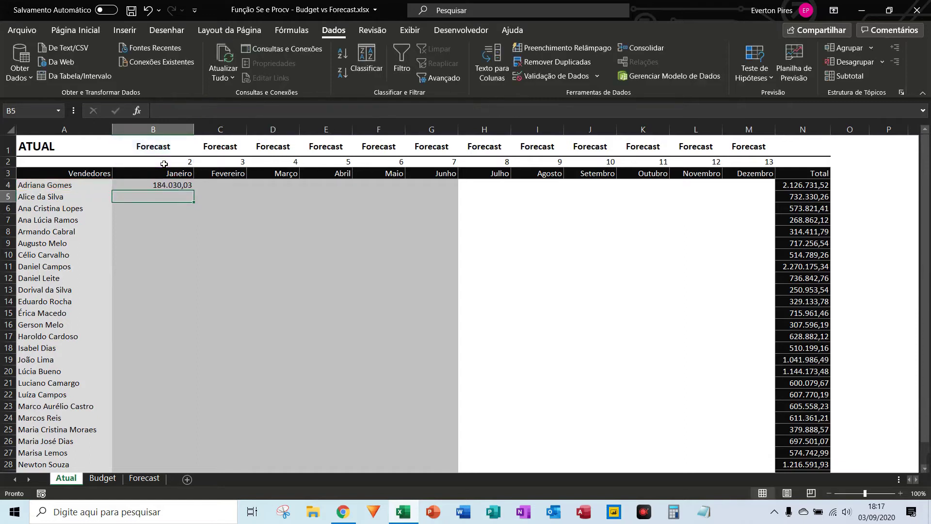
# Test the B4 formula by switching the Janeiro selector in B1 to Budget and back to Forecast.
pyautogui.click(189, 185)
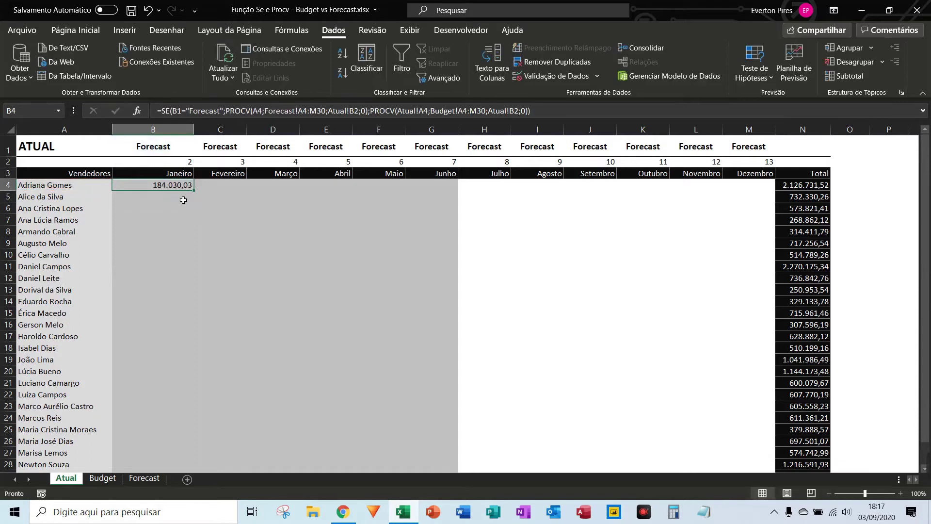
pyautogui.press('F5')
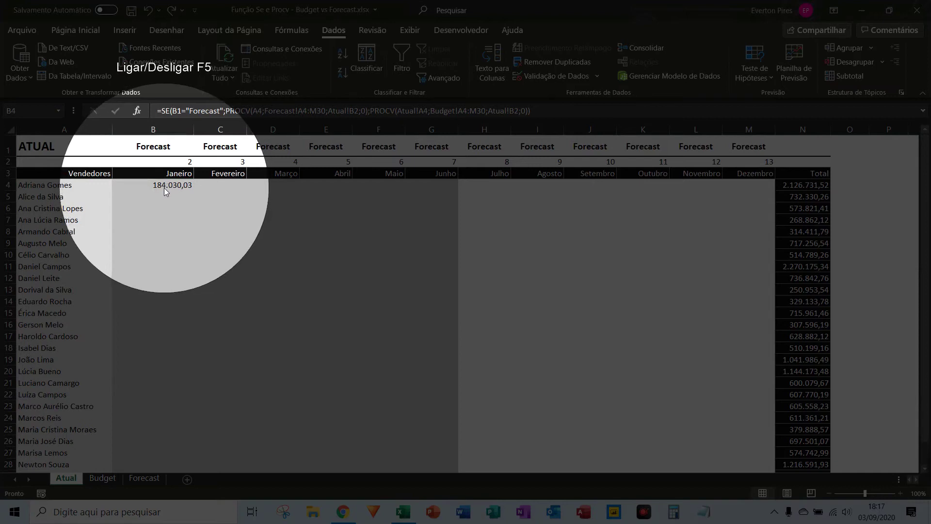
pyautogui.press('F5')
pyautogui.click(164, 148)
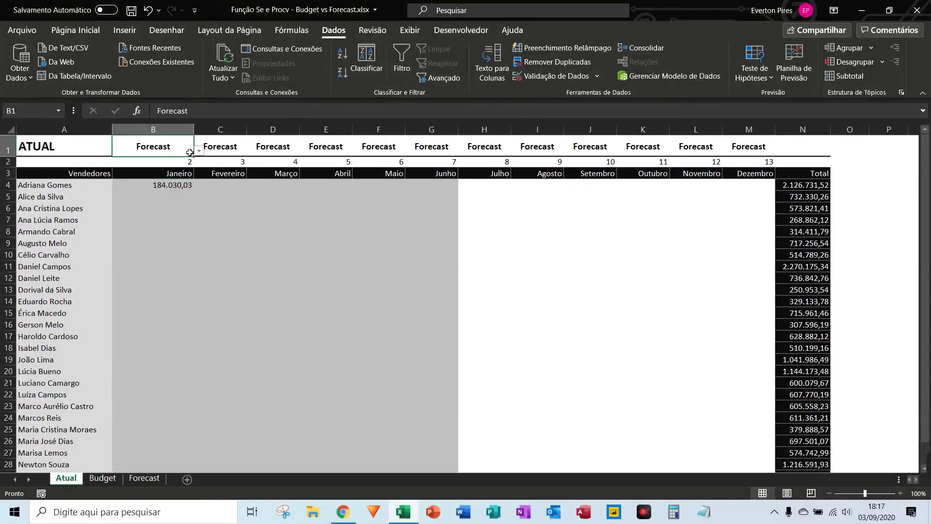
pyautogui.click(199, 151)
pyautogui.click(156, 163)
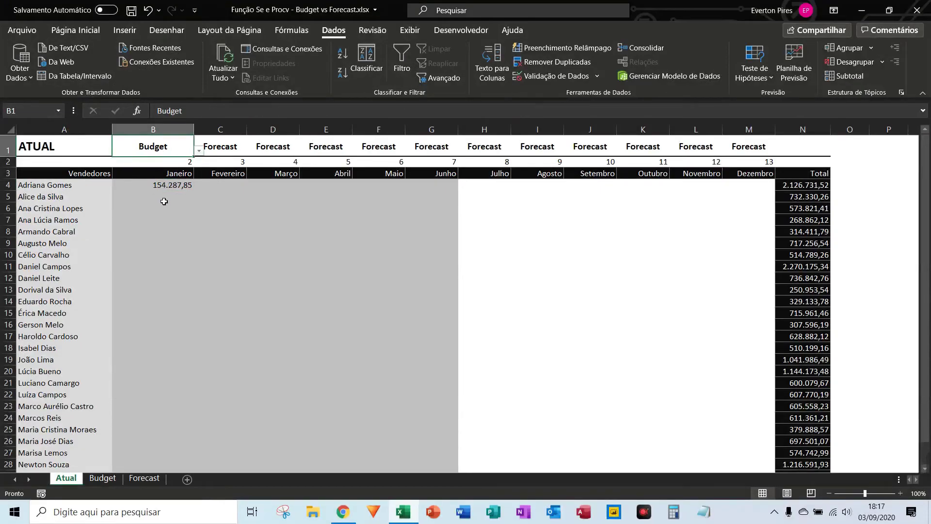
pyautogui.click(198, 151)
pyautogui.click(154, 170)
pyautogui.press('F5')
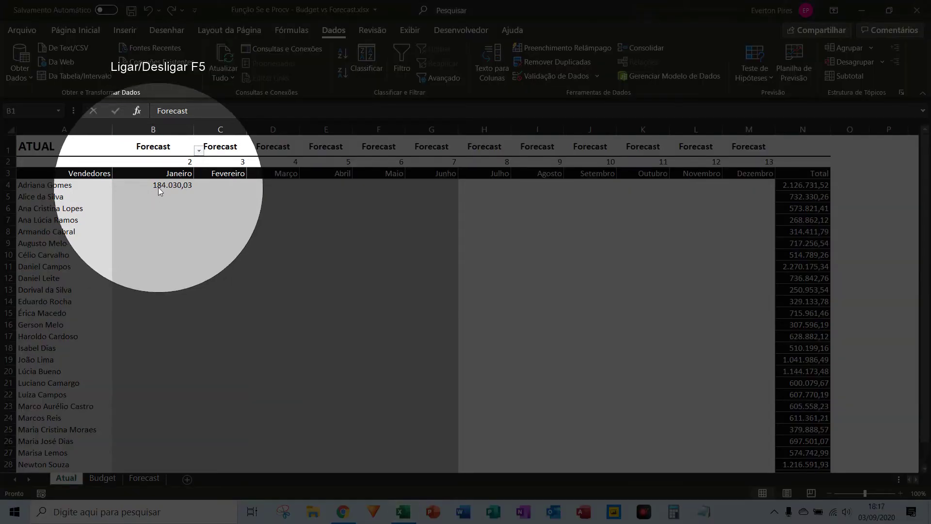
pyautogui.press('F5')
# Try to copy the B4 formula to C4:M4 and B5:M30, pasting formulas only.
pyautogui.click(175, 251)
pyautogui.click(171, 189)
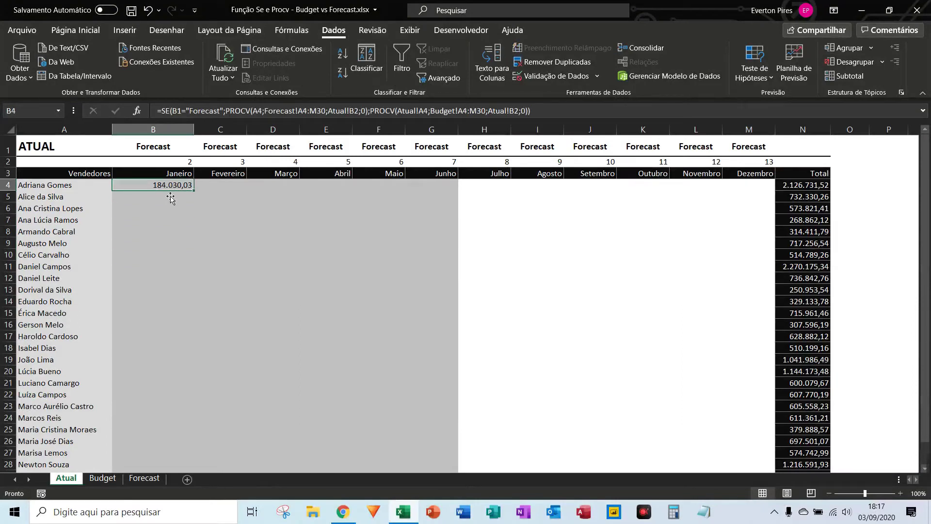
pyautogui.hotkey('ctrl', 'c')
pyautogui.moveTo(213, 188); pyautogui.dragTo(745, 188)
pyautogui.moveTo(184, 197); pyautogui.dragTo(748, 447)
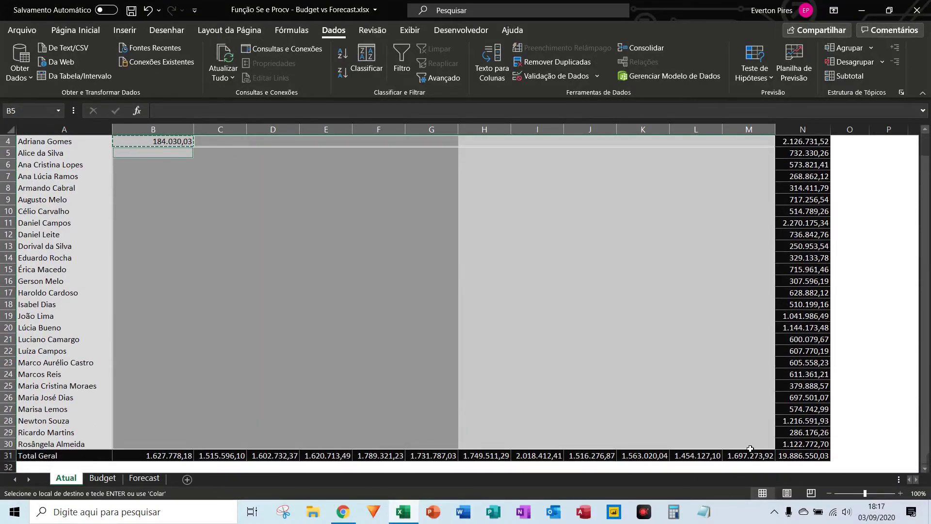
pyautogui.hotkey('ctrl', 'alt', 'v')
pyautogui.press('f')
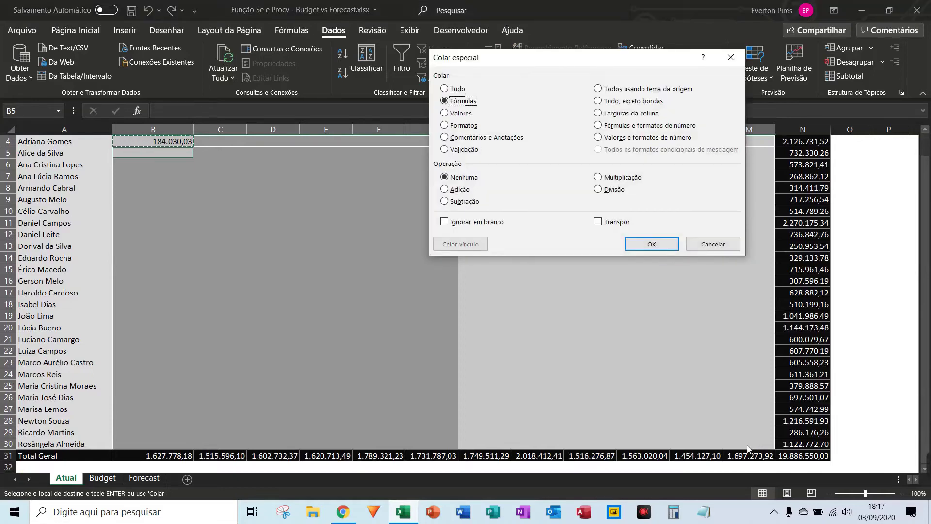
pyautogui.press('Return')
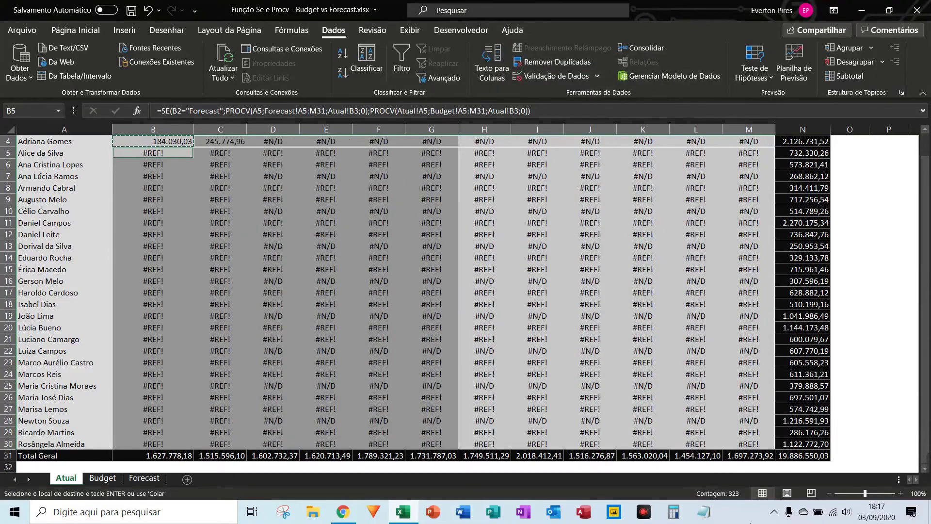
# Undo the formula paste across the months and sellers, and clear the copy selection.
pyautogui.scroll(1, 606, 467)
pyautogui.click(294, 324)
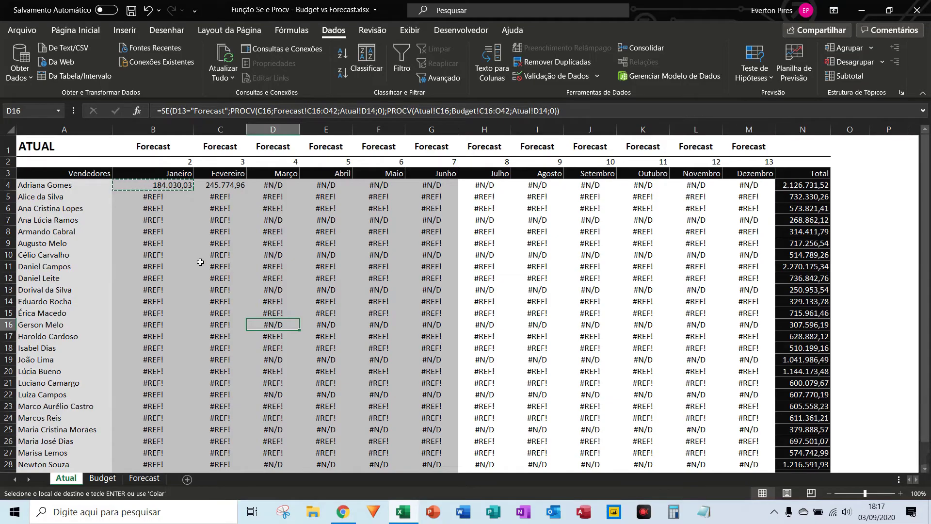
pyautogui.hotkey('ctrl', 'z')
pyautogui.click(202, 259)
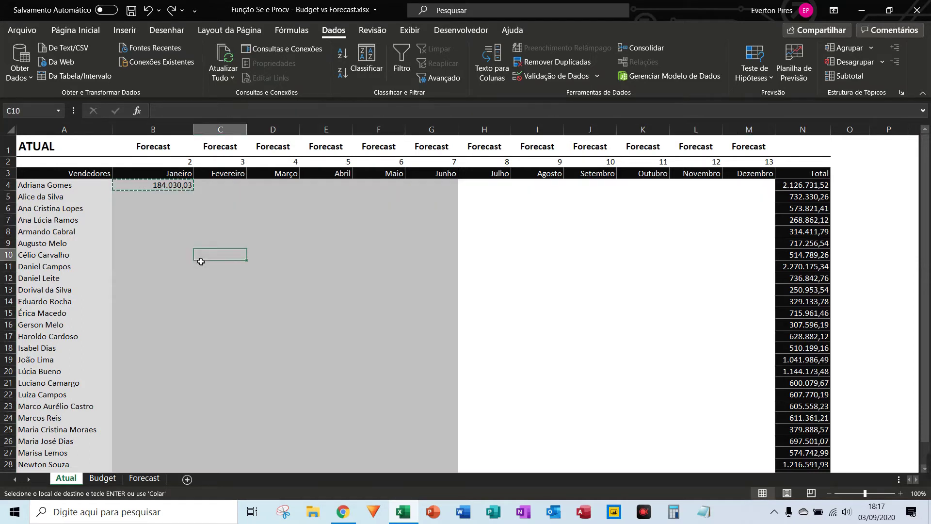
pyautogui.press('Escape')
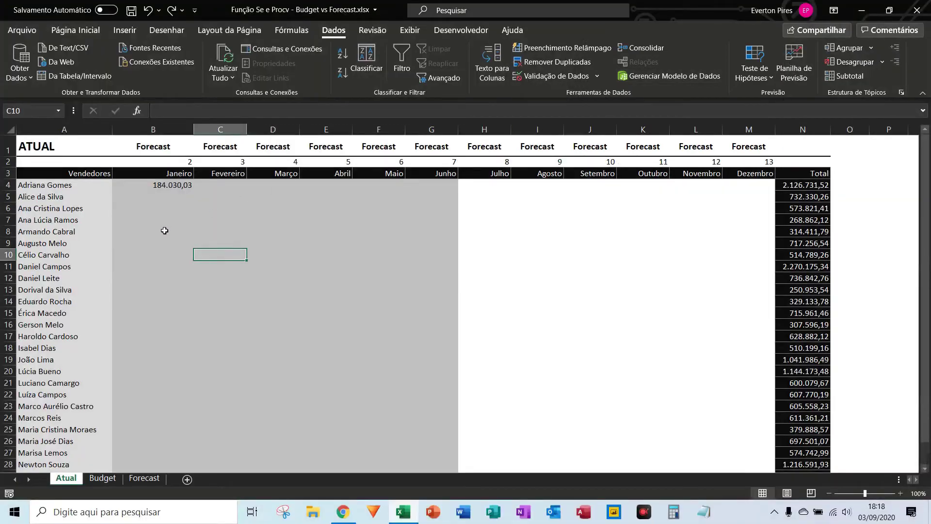
# Edit the formula in B4 and lock only the row of the logical test's reference, making it B$1.
pyautogui.moveTo(170, 232); pyautogui.dragTo(171, 209)
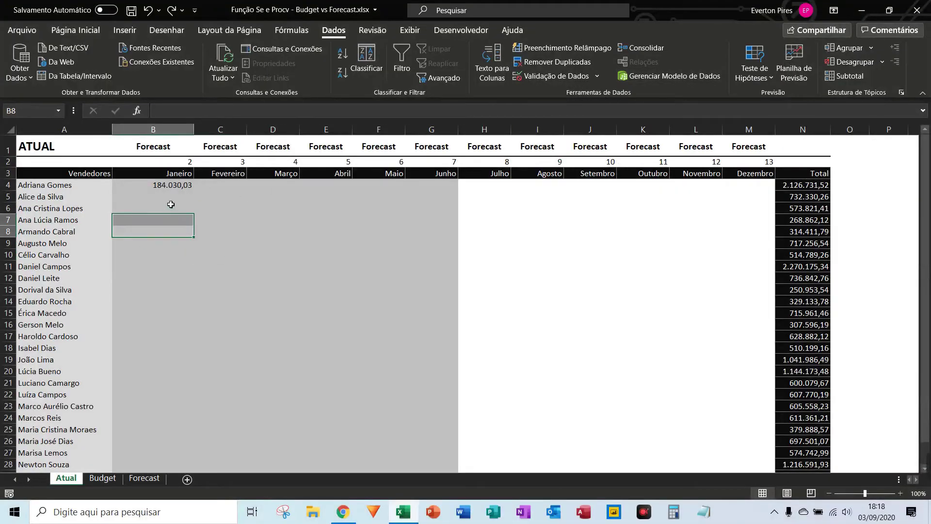
pyautogui.click(167, 189)
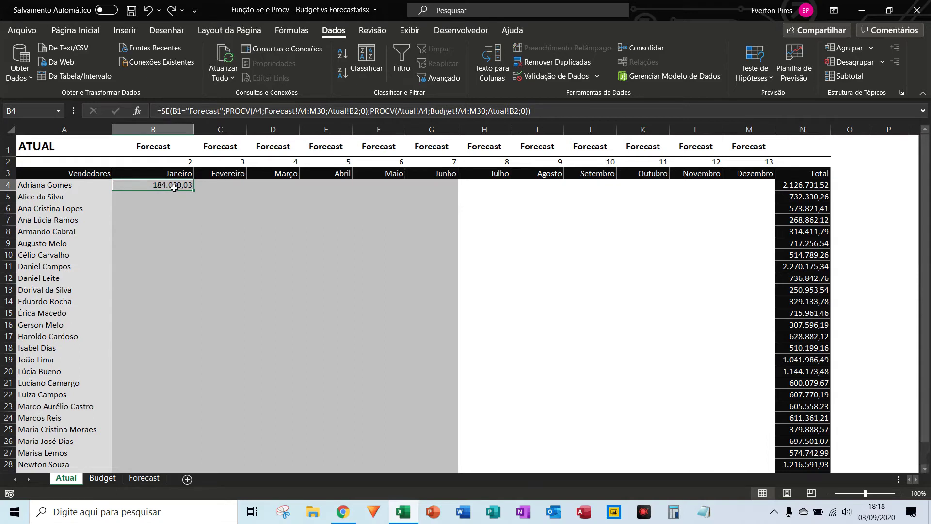
pyautogui.press('F2')
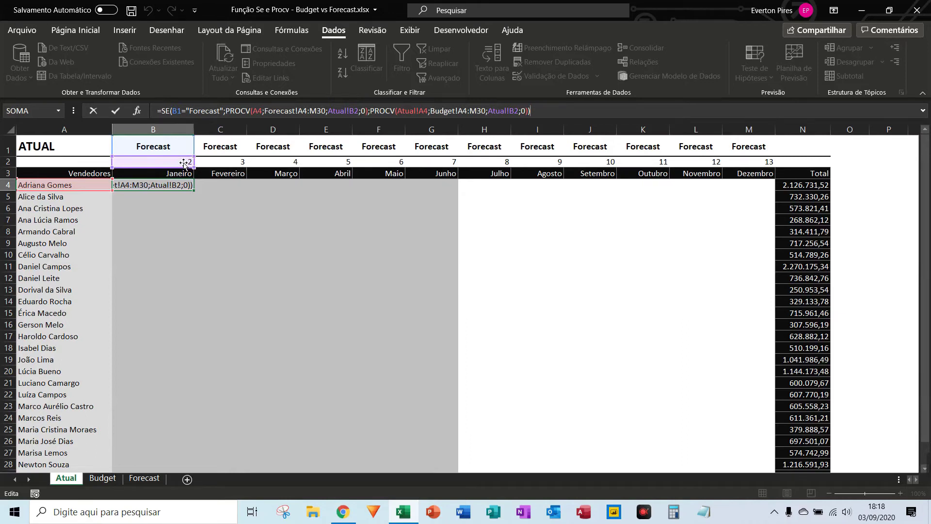
pyautogui.click(180, 111)
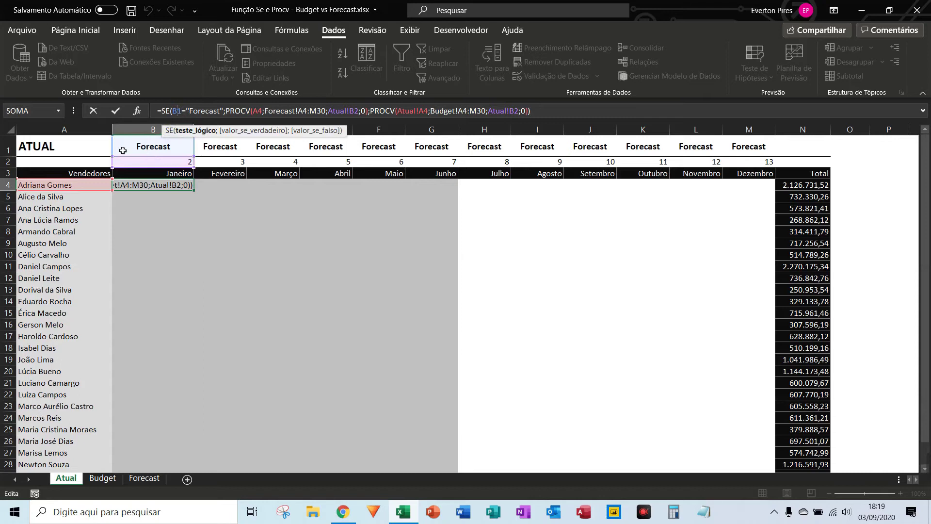
pyautogui.press('F5')
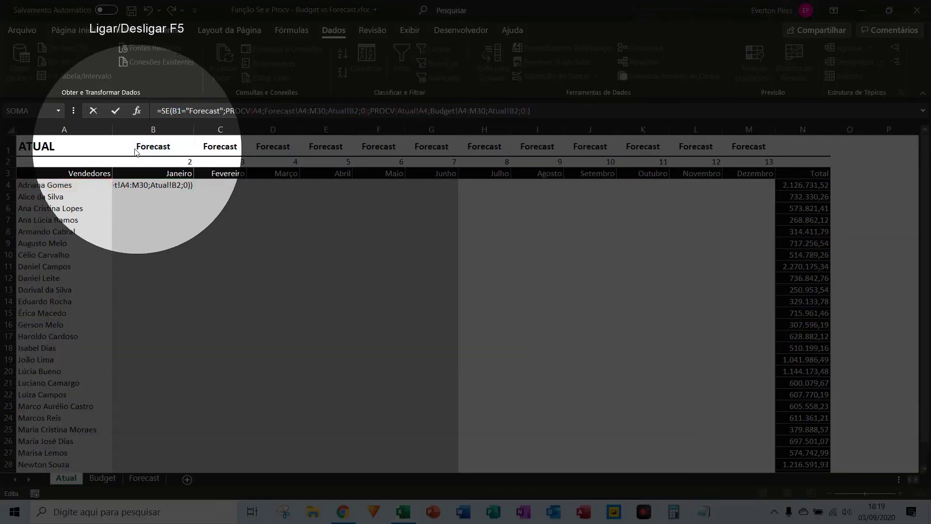
pyautogui.press('F5')
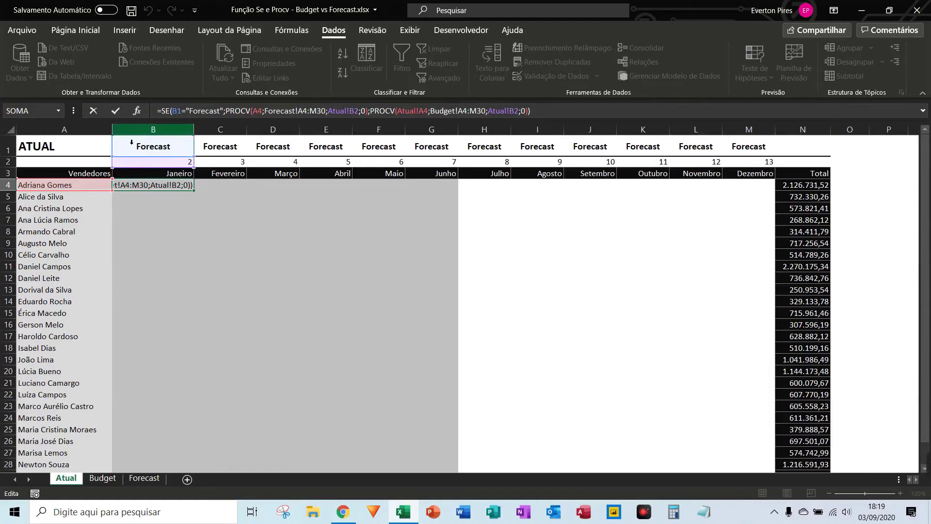
pyautogui.press('F4')
pyautogui.press('F4')
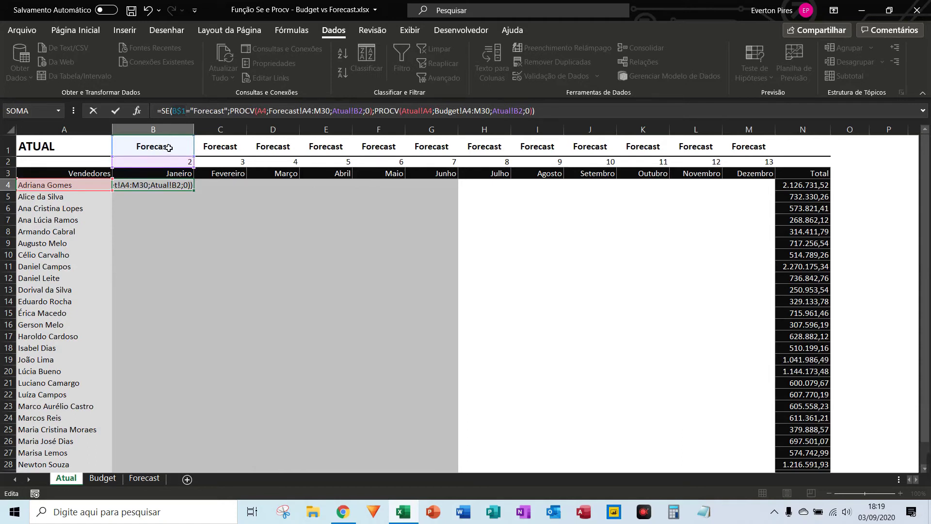
# Anchor the first PROCV's lookup value as $A4 and its table range as Forecast!$A$4:$M$30.
pyautogui.click(258, 112)
pyautogui.press('F4')
pyautogui.press('F4')
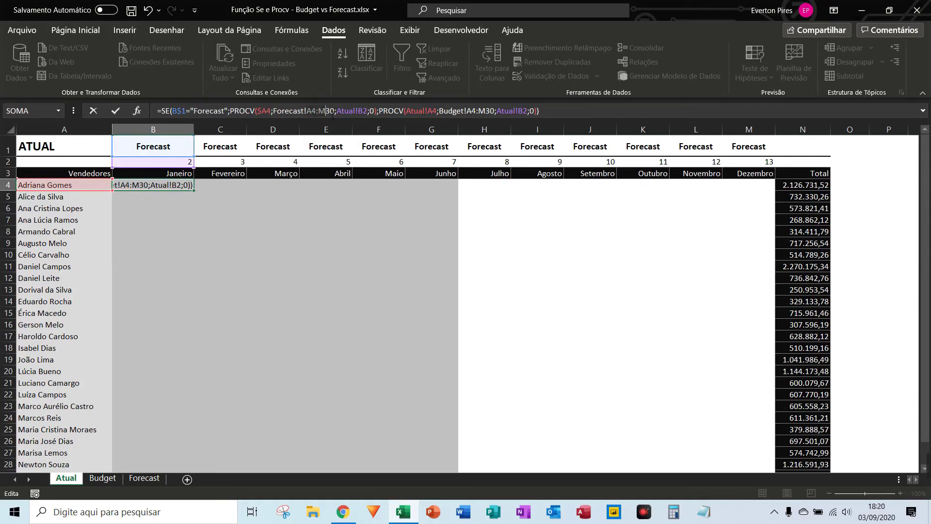
pyautogui.click(338, 112)
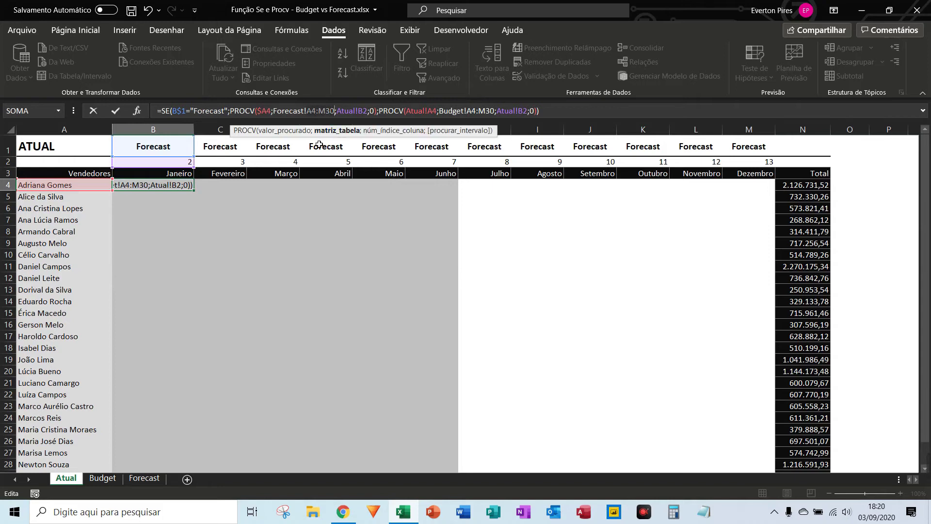
pyautogui.press('F4')
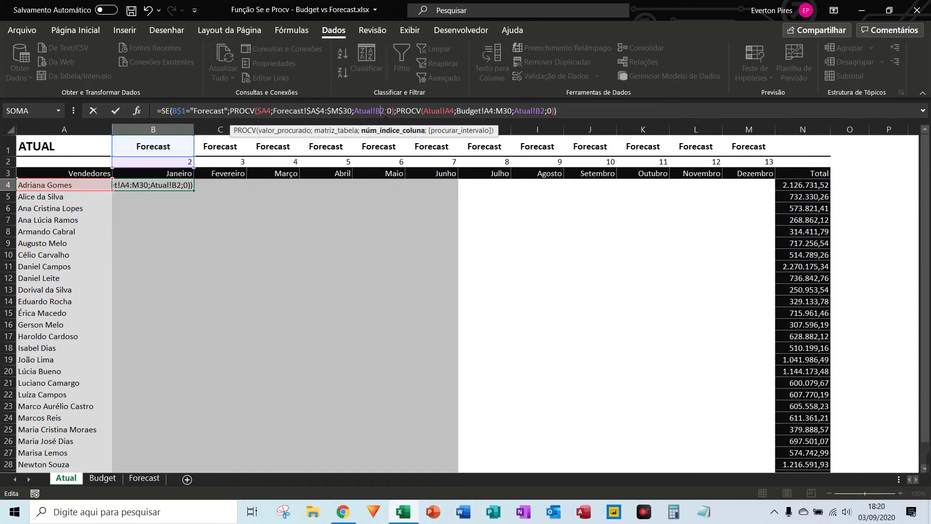
# Lock only the row of the first PROCV's column index reference, making it Atual!B$2.
pyautogui.click(388, 113)
pyautogui.press('F5')
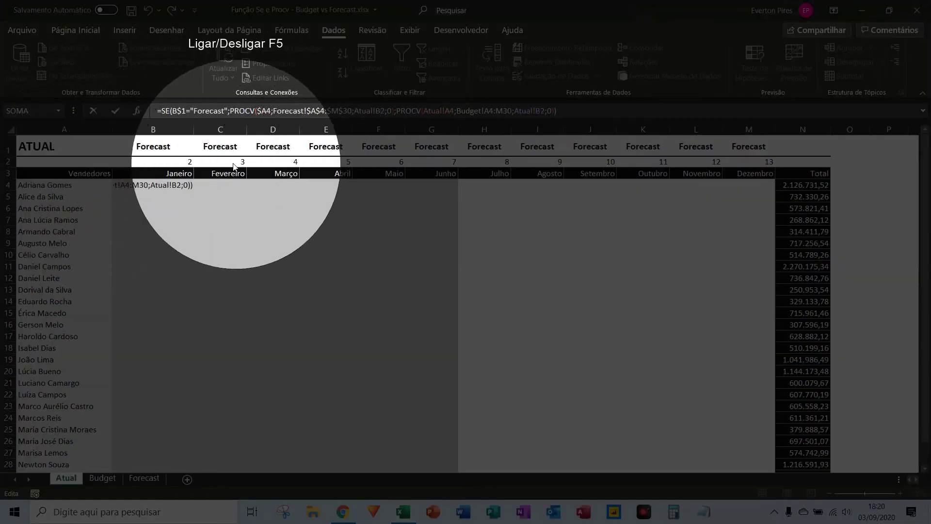
pyautogui.press('F5')
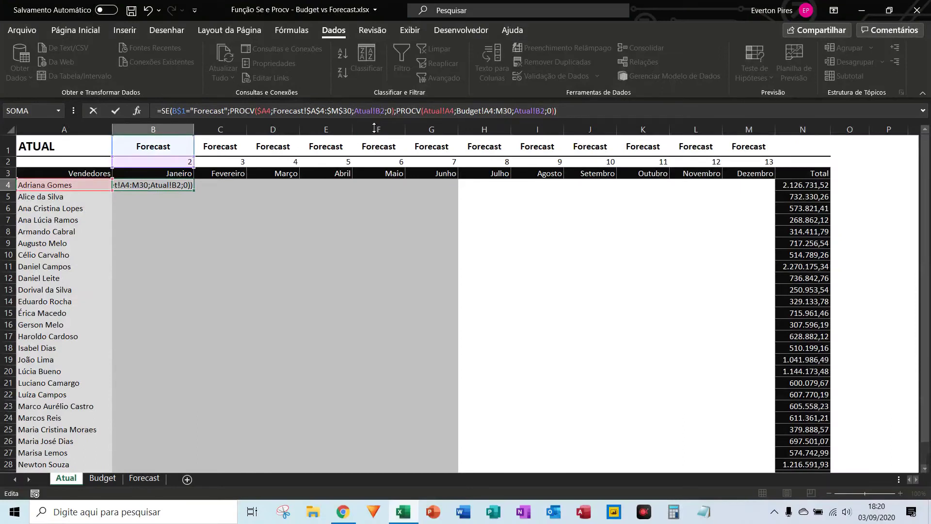
pyautogui.click(381, 115)
pyautogui.press('F4')
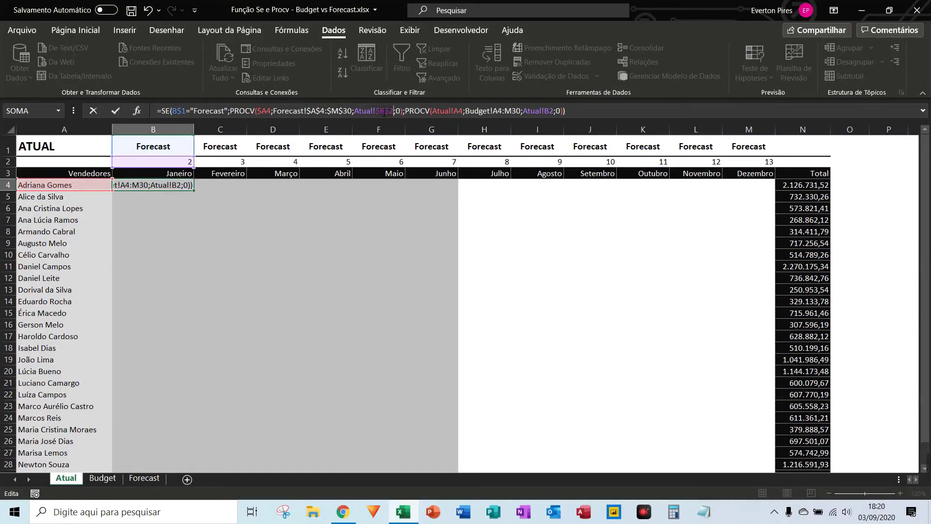
pyautogui.press('F4')
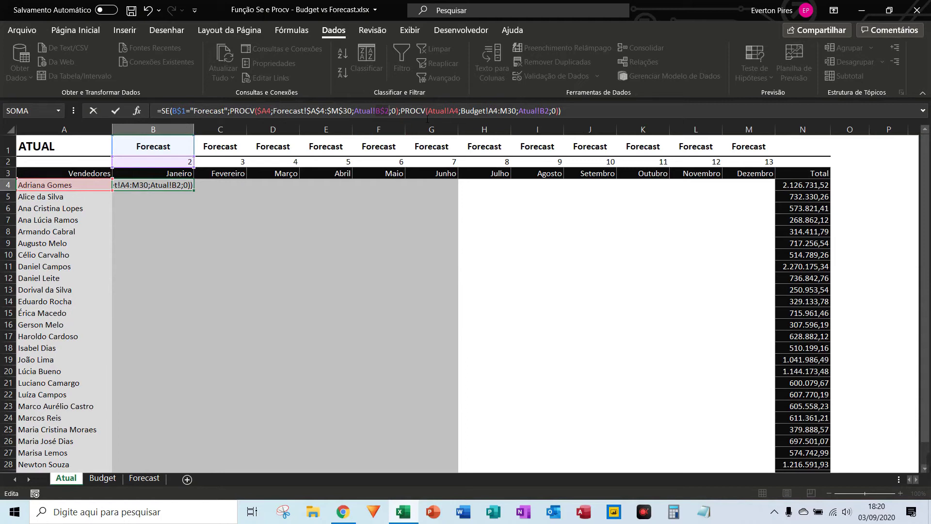
# Anchor the second PROCV's arguments as Atual!$A4, Budget!$A$4:$M$30 and Atual!B$2, and commit the B4 formula.
pyautogui.click(457, 115)
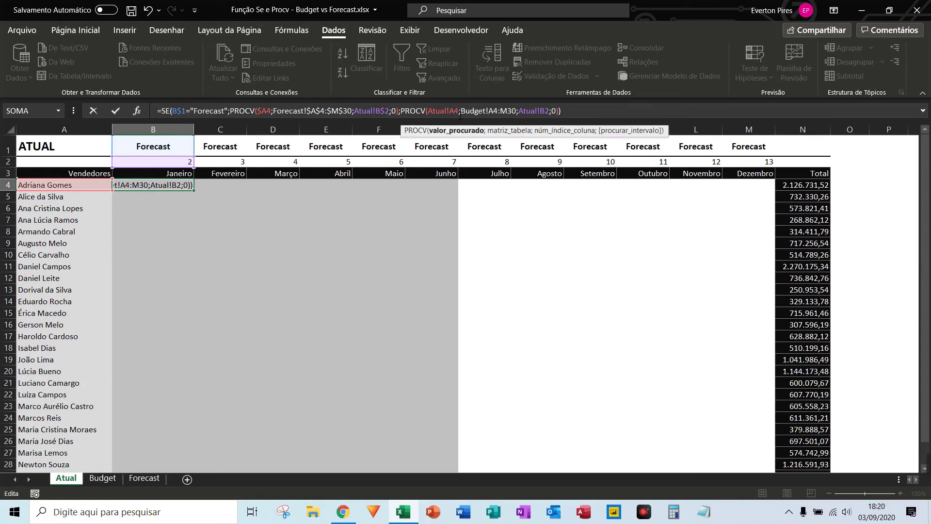
pyautogui.press('F4')
pyautogui.press('F4')
pyautogui.press('F4')
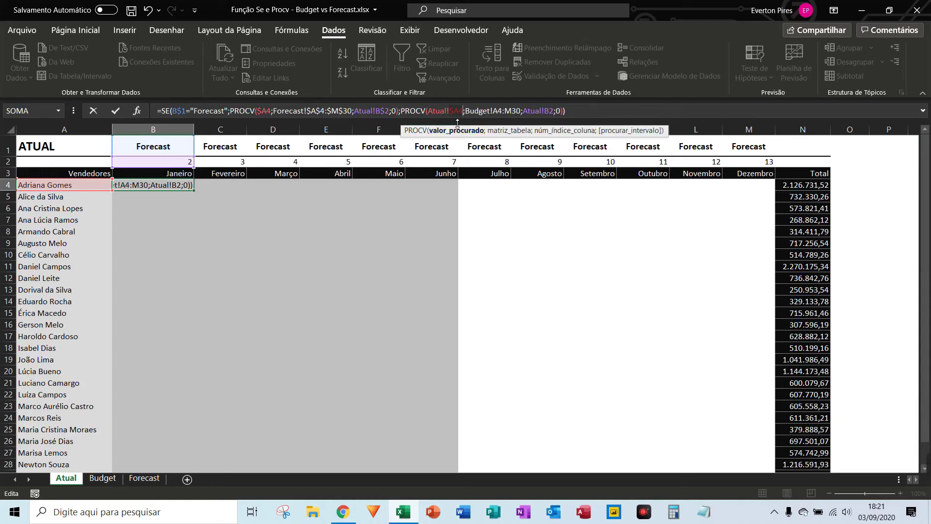
pyautogui.click(498, 111)
pyautogui.press('F4')
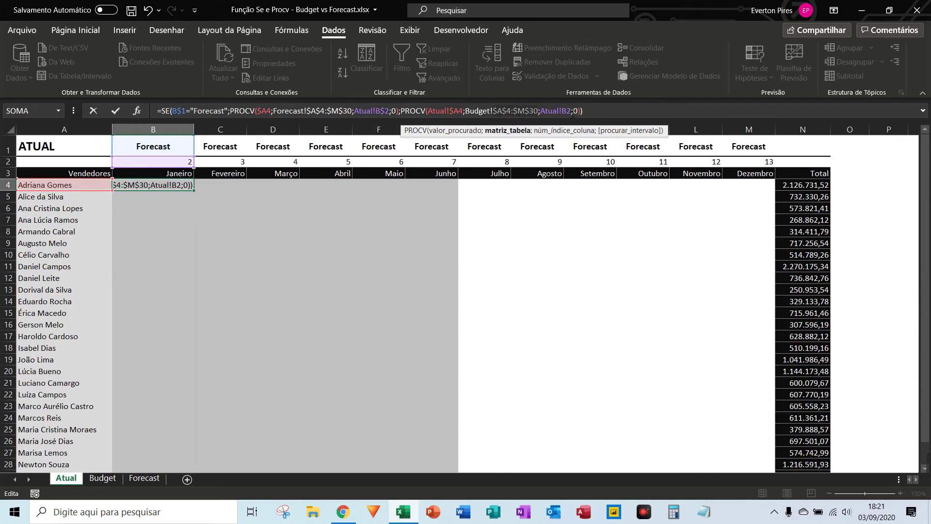
pyautogui.click(568, 111)
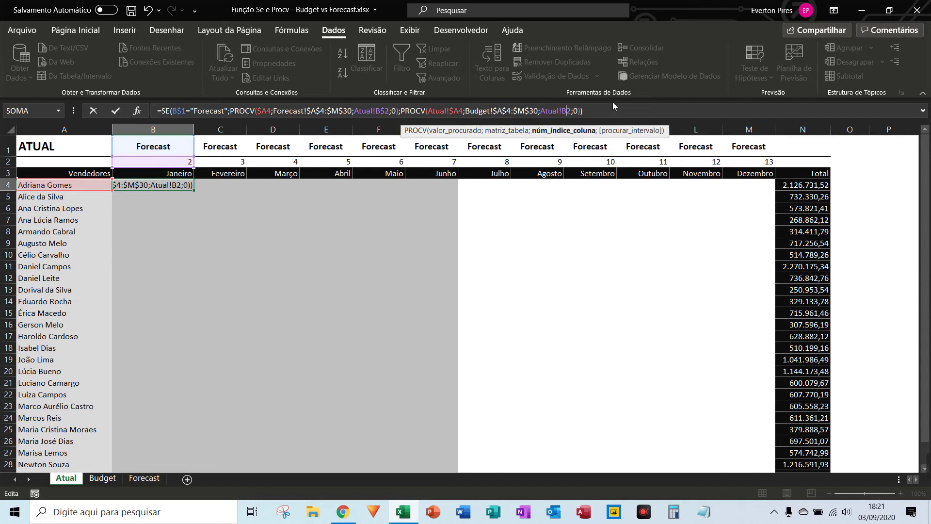
pyautogui.press('F4')
pyautogui.press('F4')
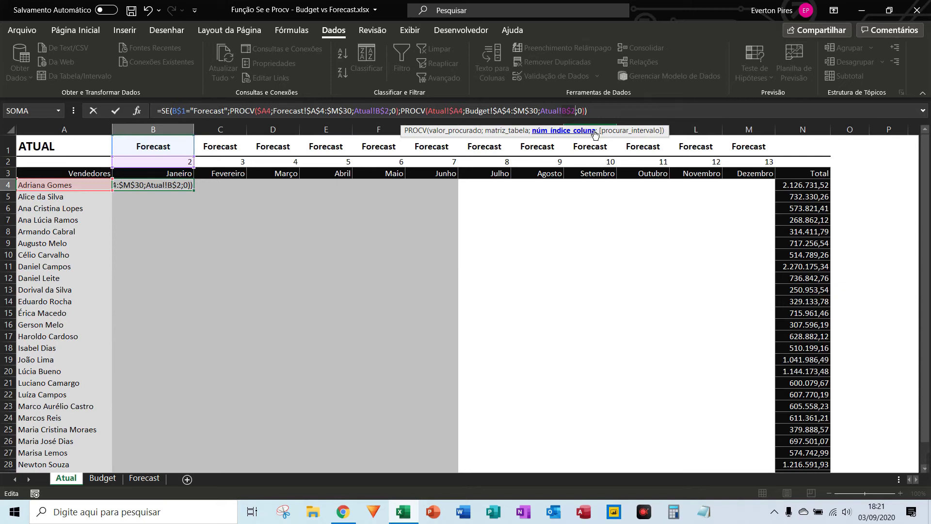
pyautogui.hotkey('ctrl', 'Return')
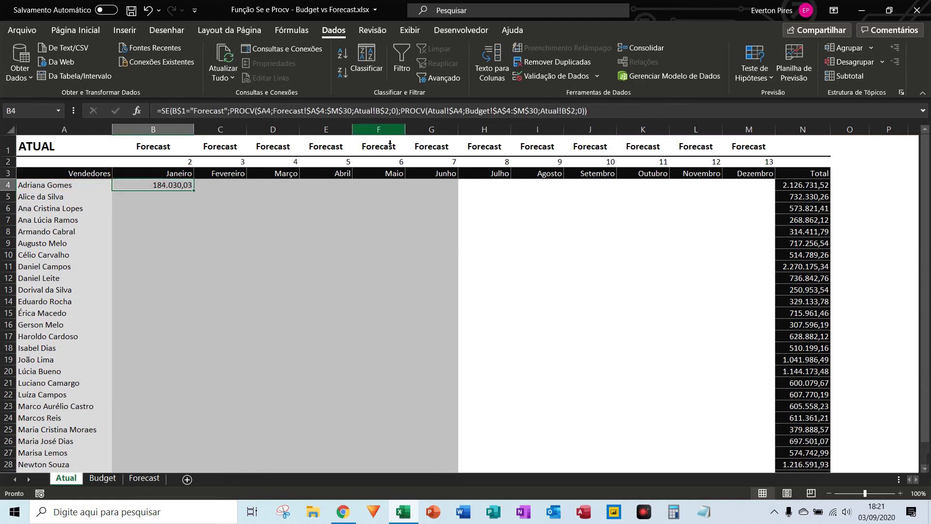
# Copy the fully anchored B4 formula to C4:M4 and B5:M30, pasting formulas only.
pyautogui.hotkey('ctrl', 'c')
pyautogui.click(230, 190)
pyautogui.moveTo(230, 189); pyautogui.dragTo(754, 192)
pyautogui.keyDown('ctrl'); pyautogui.click(156, 200); pyautogui.keyUp('ctrl')
pyautogui.moveTo(156, 201); pyautogui.dragTo(749, 436)
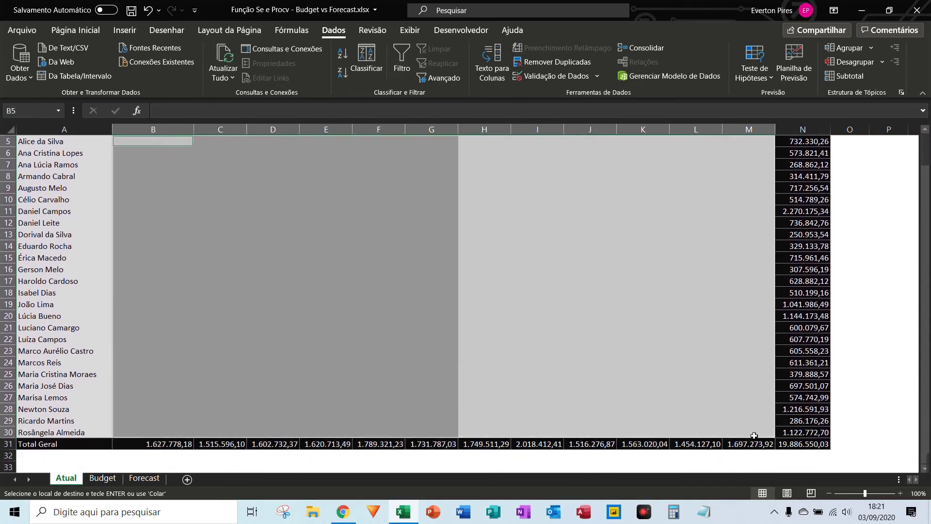
pyautogui.hotkey('ctrl', 'alt', 'v')
pyautogui.press('f')
pyautogui.press('Return')
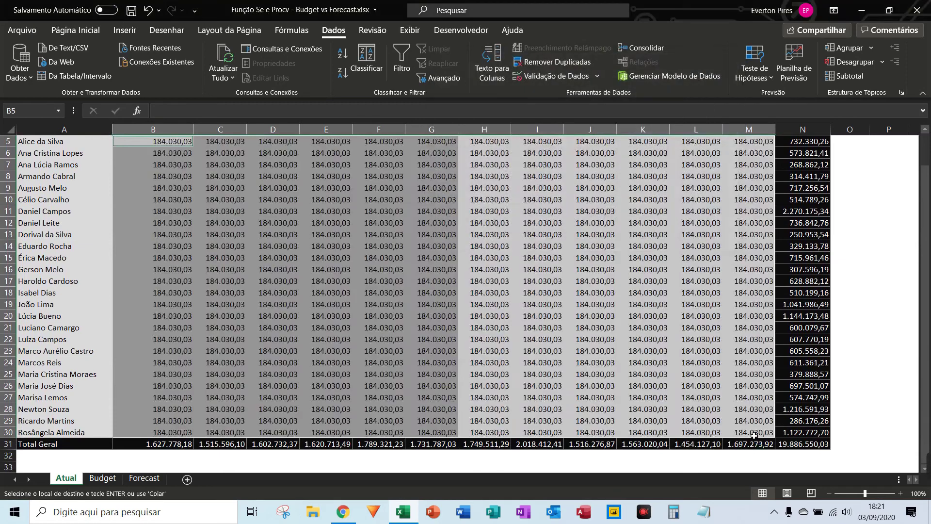
# Inspect the pasted formulas in H15, C9 and C12 to check their relative and locked references.
pyautogui.scroll(2, 572, 387)
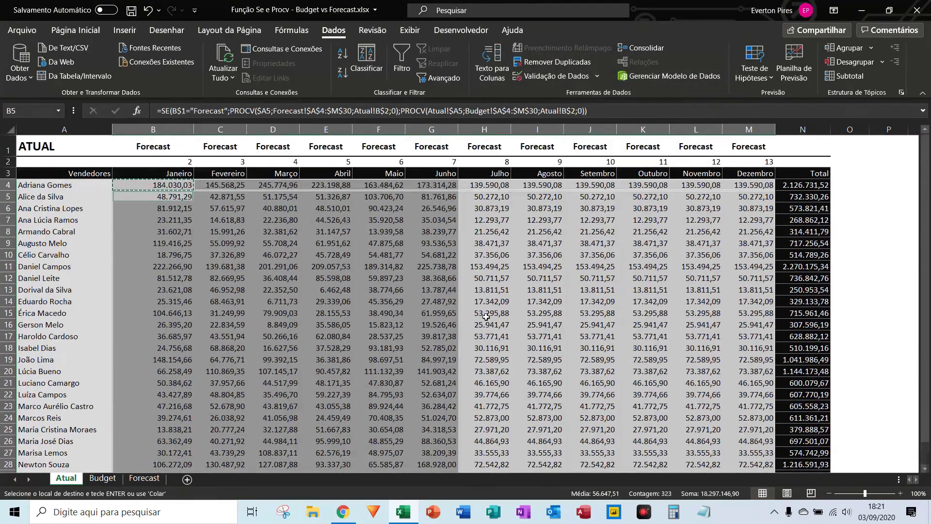
pyautogui.click(483, 318)
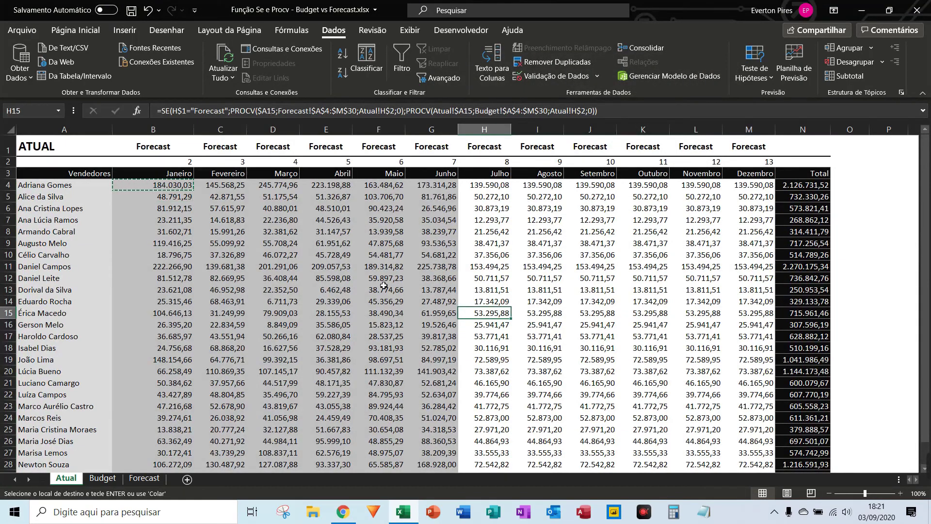
pyautogui.click(236, 242)
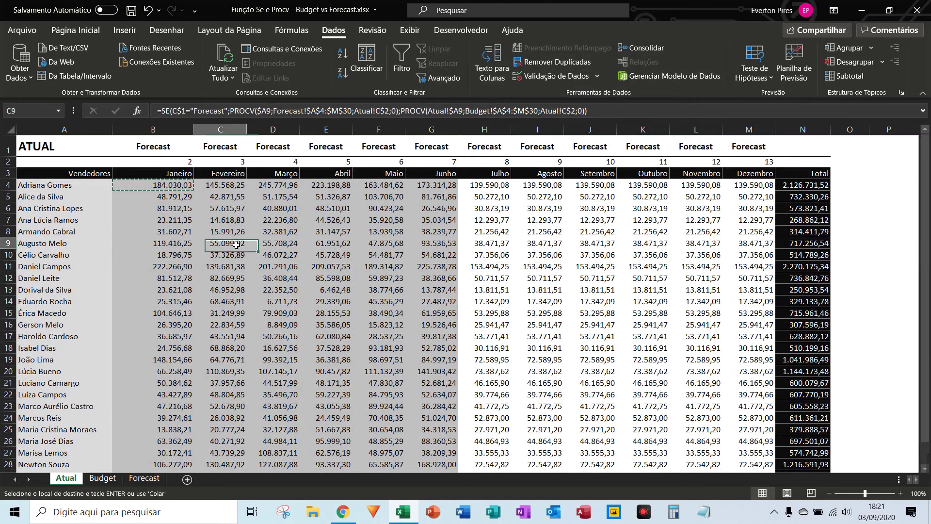
pyautogui.click(219, 278)
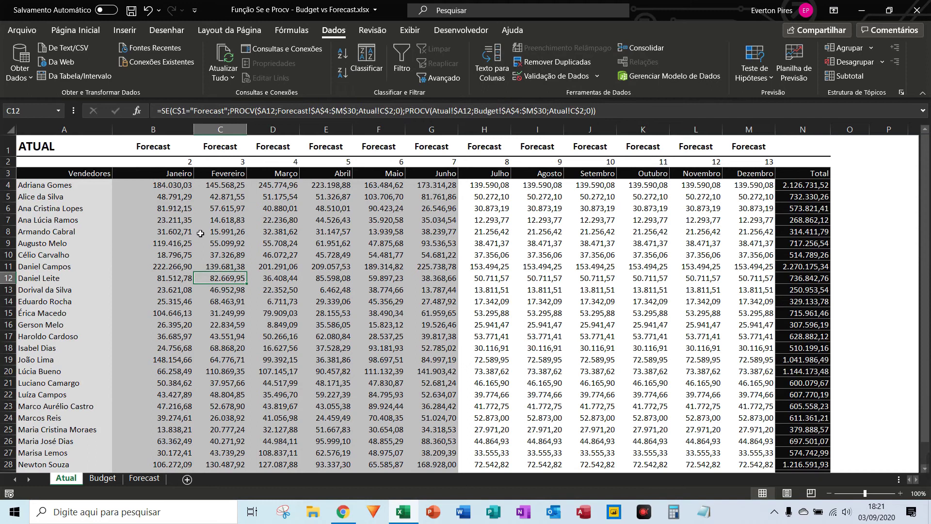
pyautogui.press('F5')
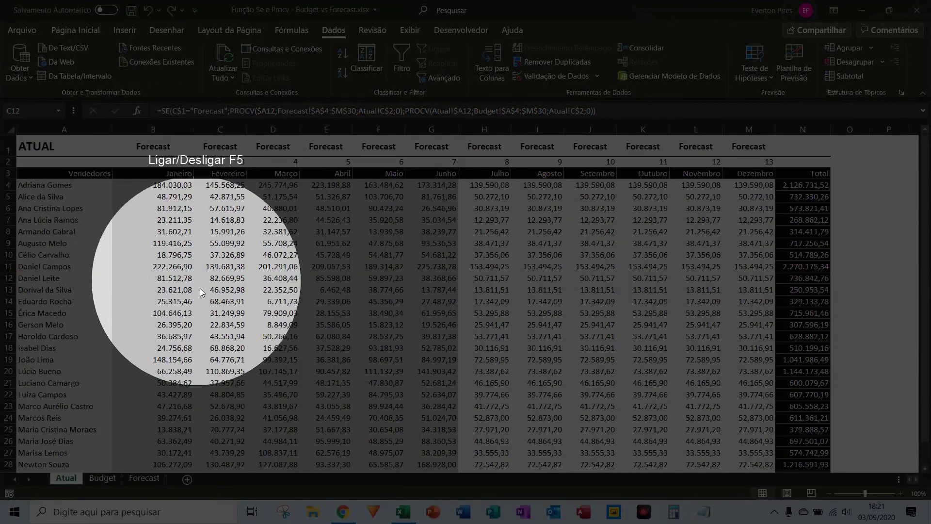
pyautogui.press('F5')
# Compare the Atual sheet's seller values with the monthly values on the Forecast sheet, and return to Atual.
pyautogui.click(145, 477)
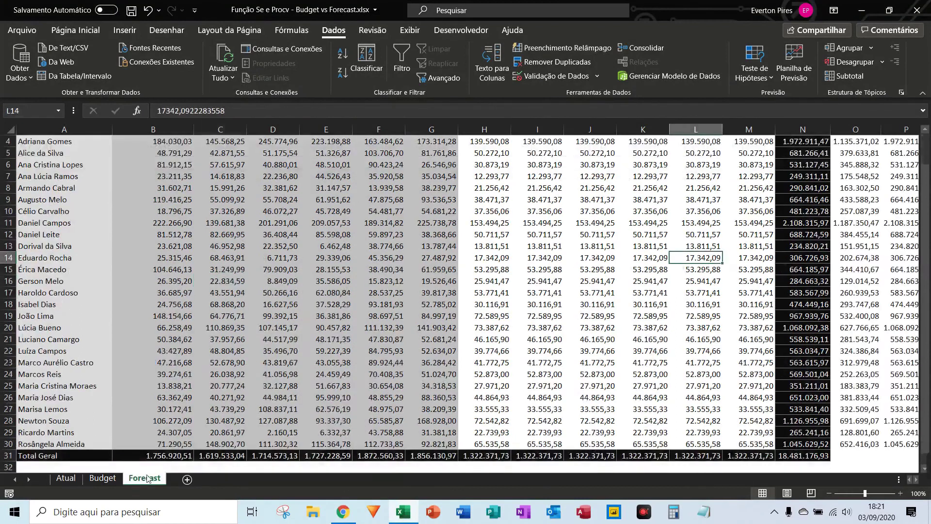
pyautogui.scroll(1, 384, 315)
pyautogui.press('F5')
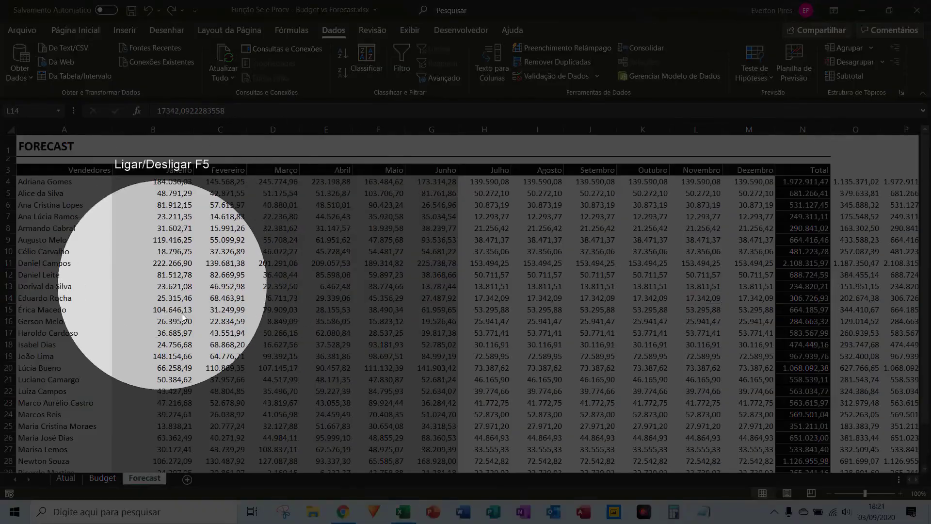
pyautogui.scroll(-3, 253, 378)
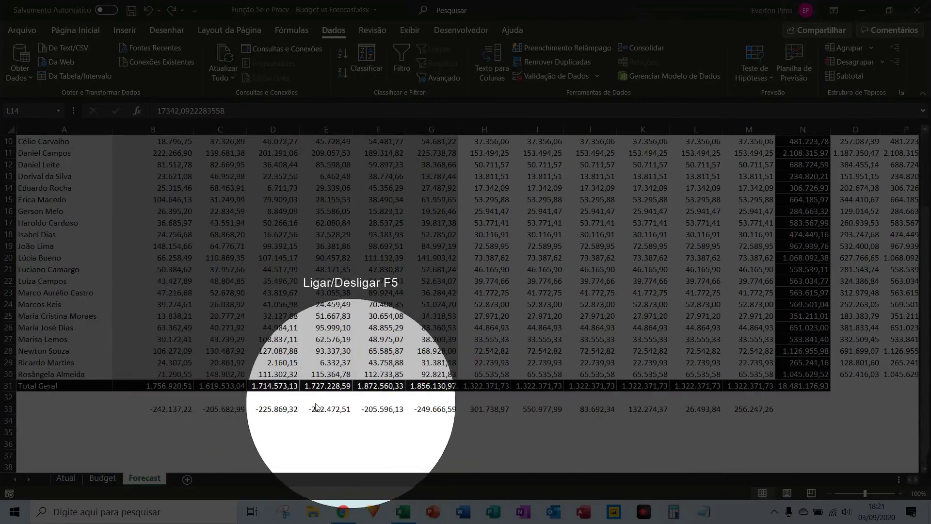
pyautogui.press('F5')
pyautogui.click(66, 478)
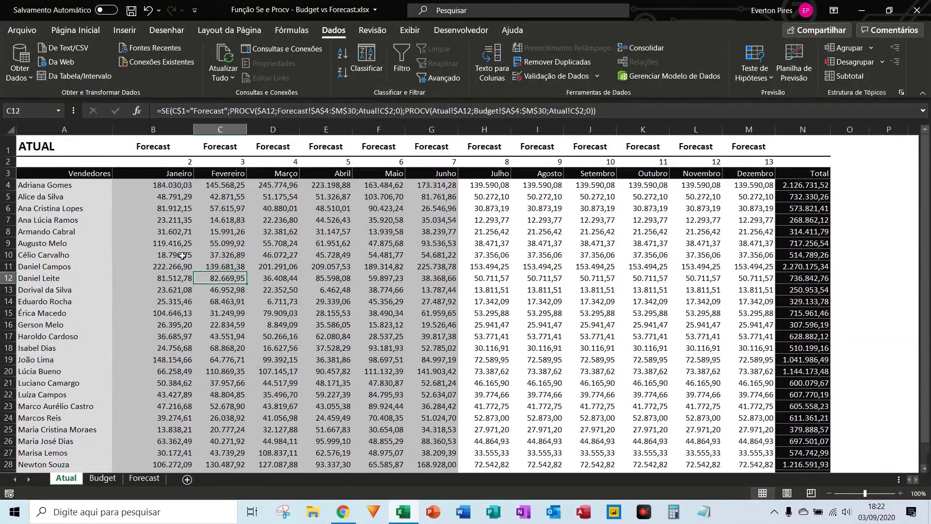
# Switch July's selector in H1 to Budget.
pyautogui.press('F5')
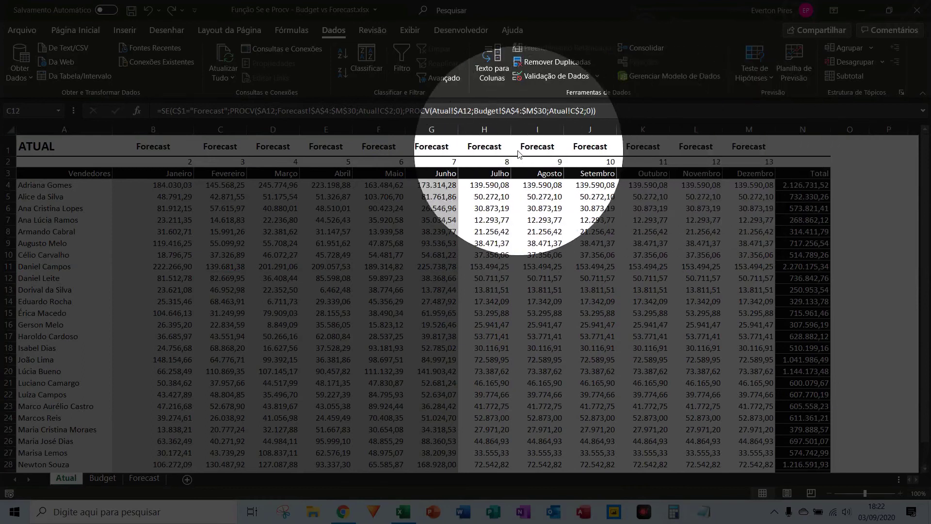
pyautogui.press('F5')
pyautogui.click(491, 152)
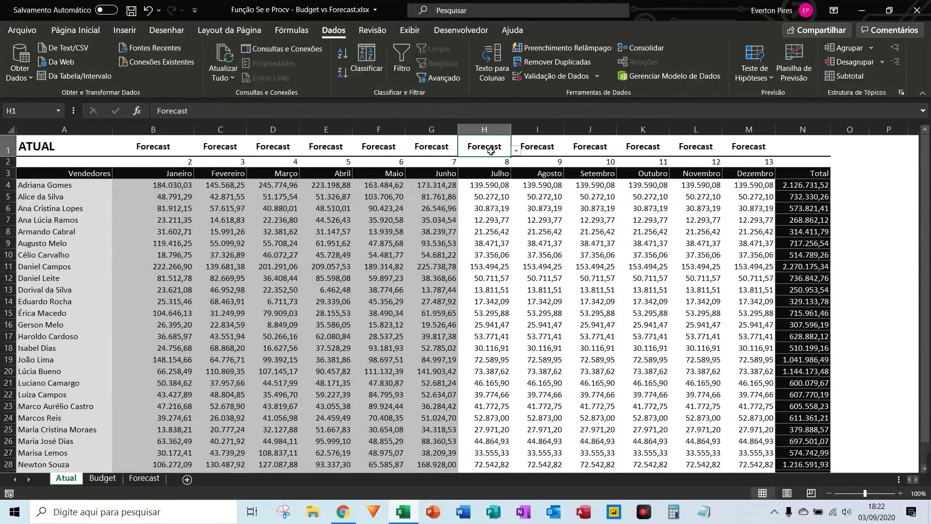
pyautogui.hotkey('alt', 'Down')
pyautogui.press('Up')
pyautogui.press('Return')
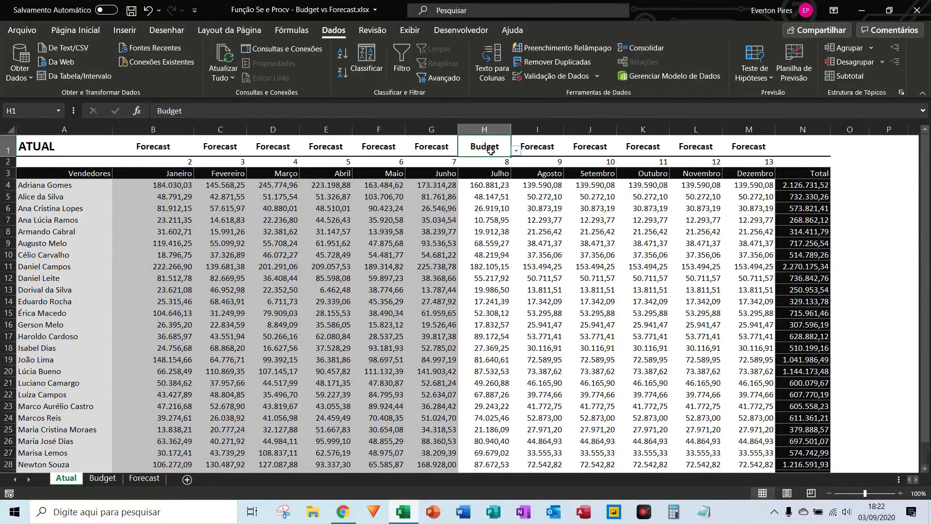
# Copy the Budget selection from H1 to the August through December selectors in I1:M1.
pyautogui.hotkey('ctrl', 'c')
pyautogui.press('Right')
pyautogui.hotkey('shift', 'Right')
pyautogui.hotkey('shift', 'Right')
pyautogui.hotkey('shift', 'Right')
pyautogui.hotkey('shift', 'Right')
pyautogui.hotkey('ctrl', 'v')
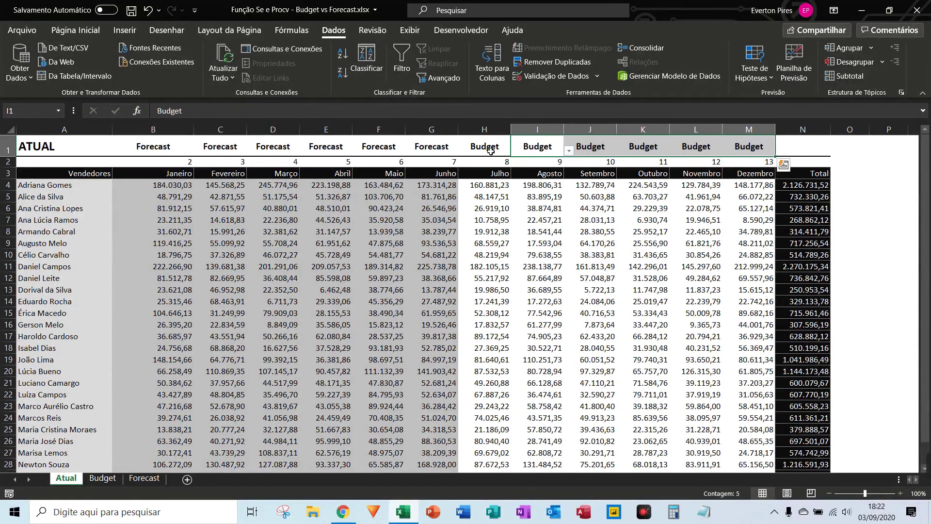
# Enter =N31-Budget!N31 in N33 of the Atual sheet to calculate the grand total's difference from the budget.
pyautogui.scroll(-4, 501, 205)
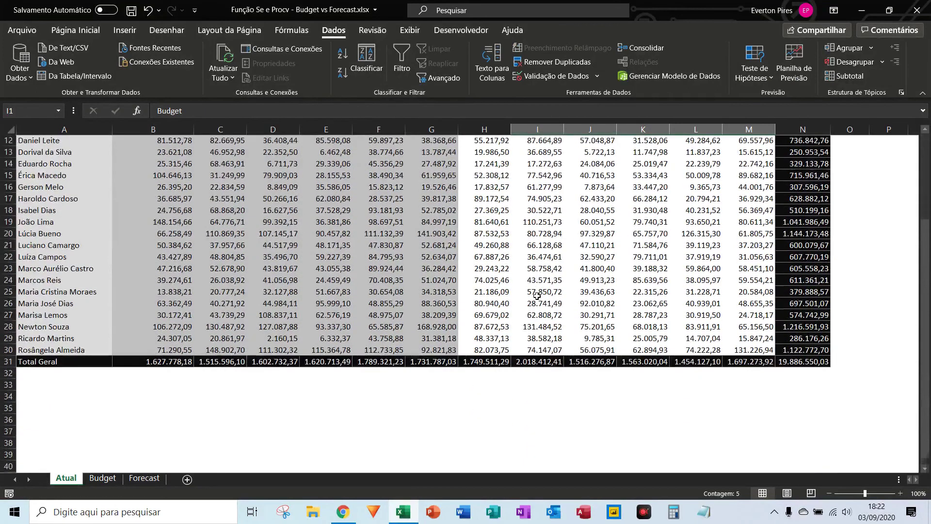
pyautogui.click(810, 377)
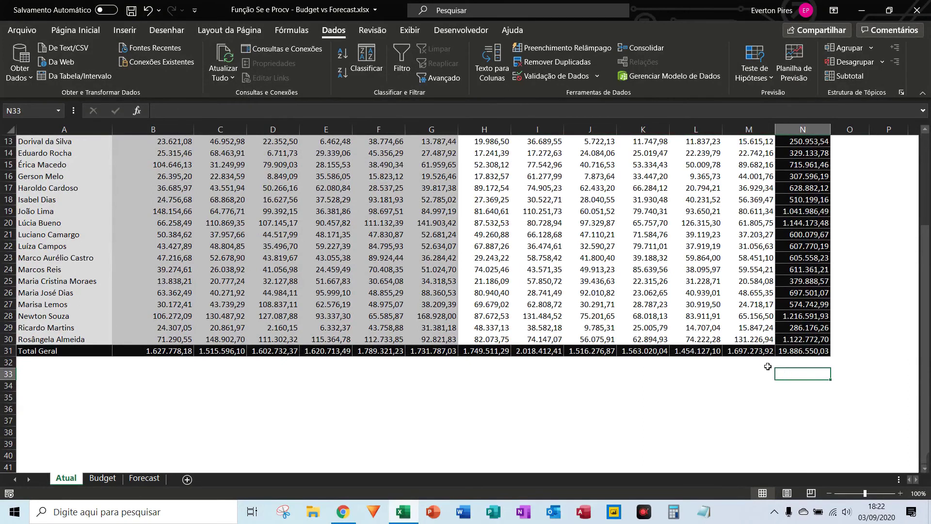
pyautogui.write('=')
pyautogui.press('Up')
pyautogui.press('Up')
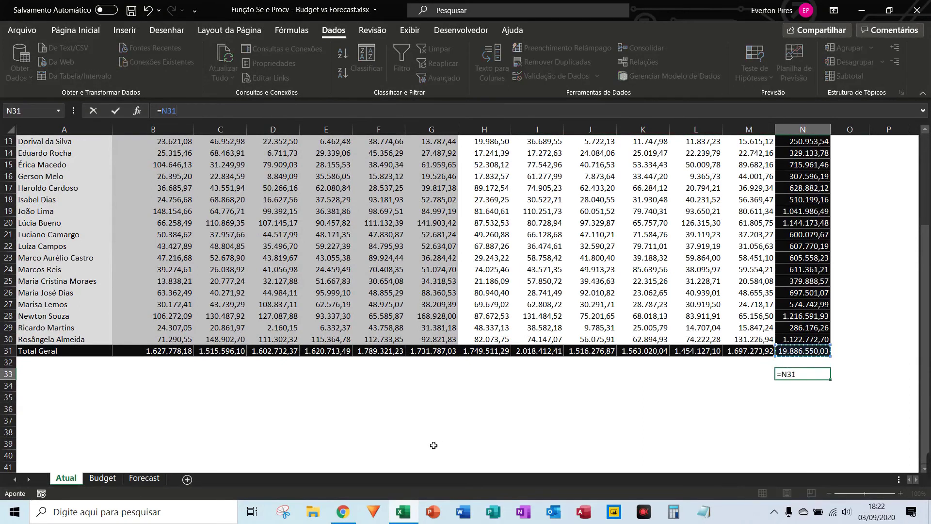
pyautogui.write('-')
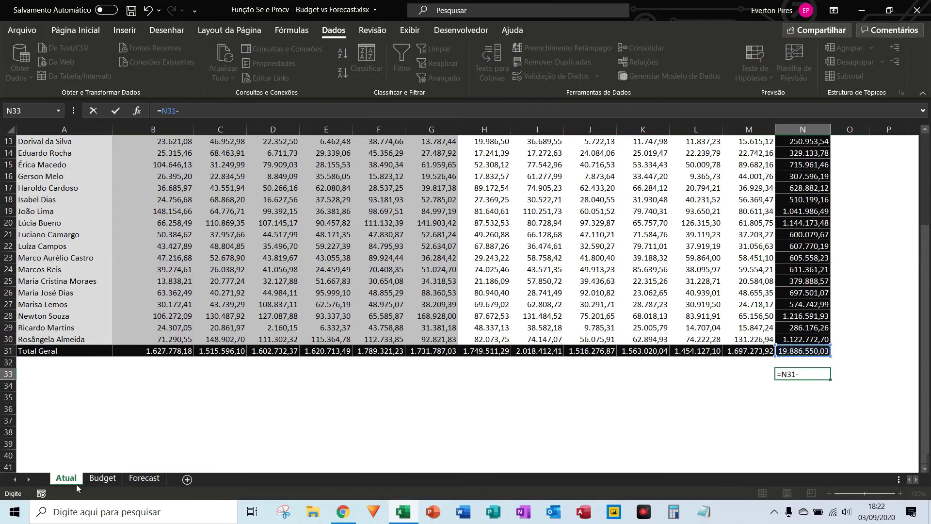
pyautogui.click(104, 480)
pyautogui.scroll(-5, 754, 347)
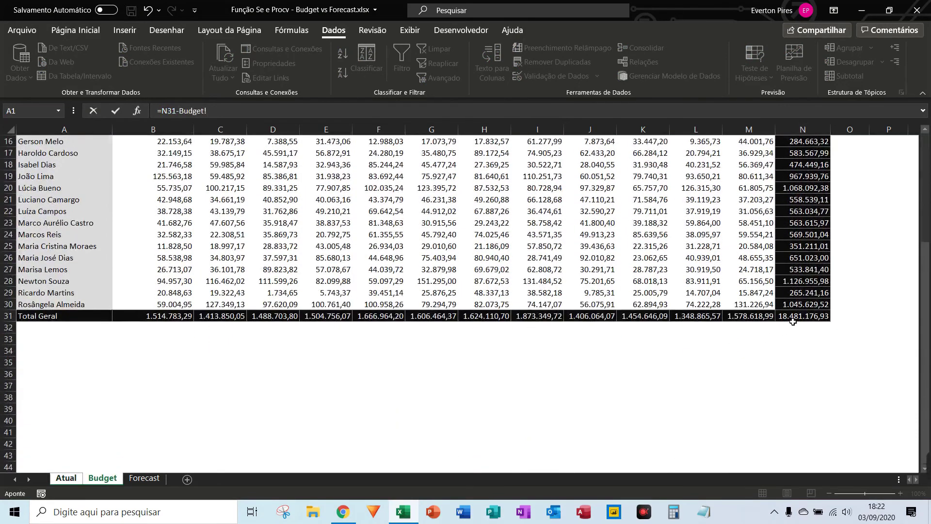
pyautogui.click(798, 317)
pyautogui.press('Return')
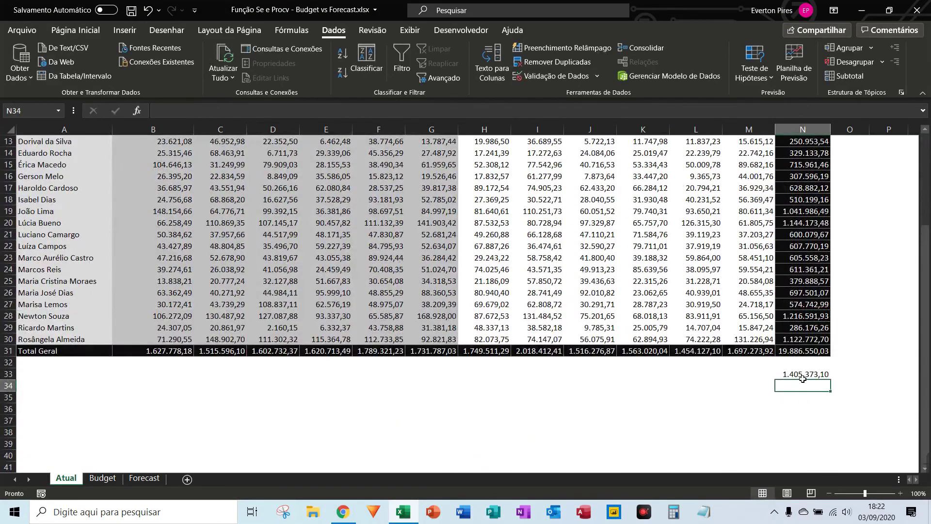
# Review the budget difference in N33 along with the monthly and seller totals on the Atual sheet.
pyautogui.click(800, 377)
pyautogui.press('F5')
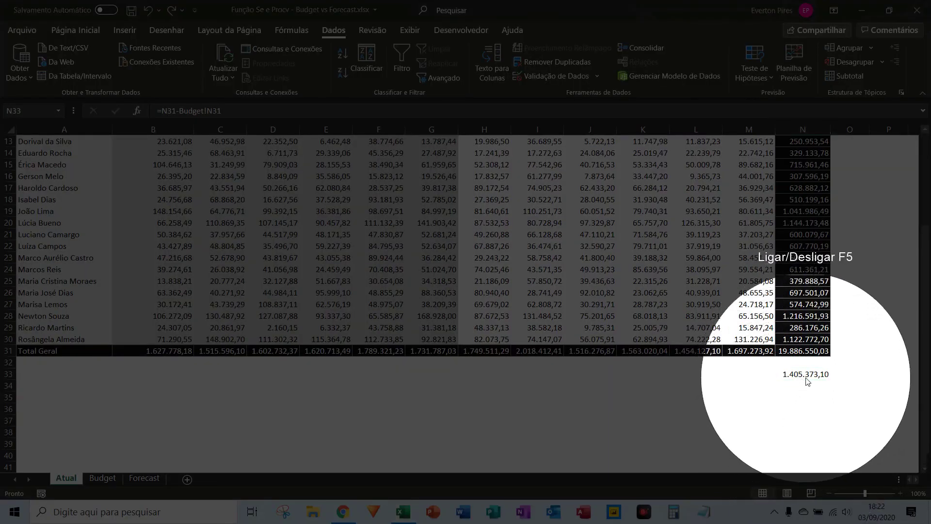
pyautogui.press('F5')
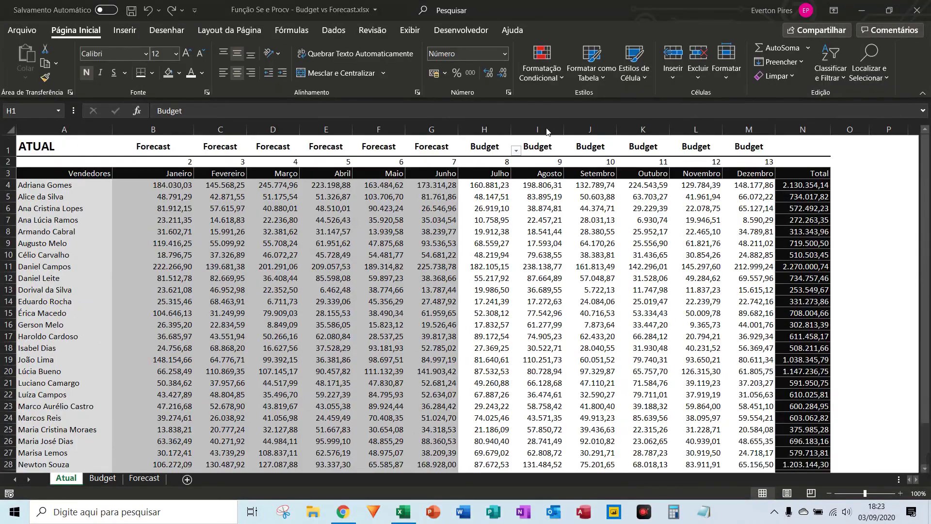
pyautogui.scroll(-3, 540, 221)
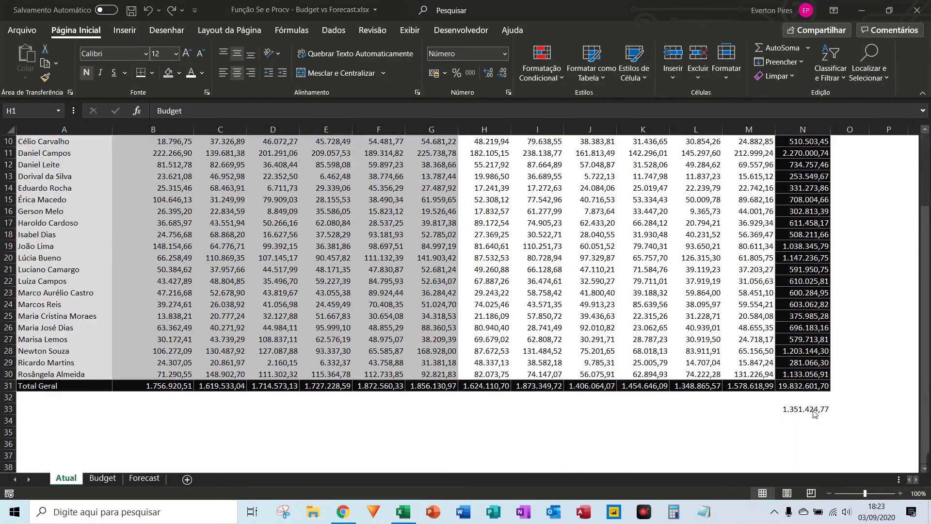
pyautogui.scroll(3, 370, 127)
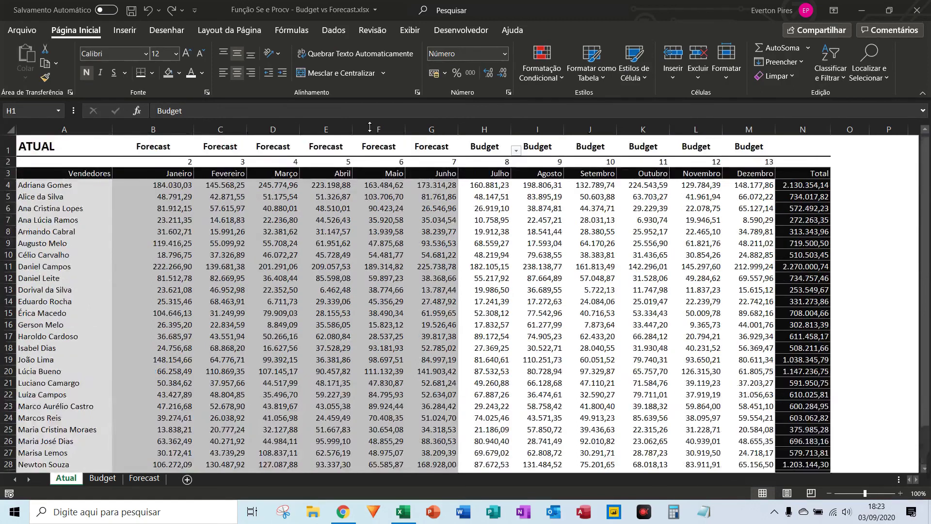
# Switch July's selector in H1 of the Atual sheet to Forecast.
pyautogui.click(480, 152)
pyautogui.click(516, 150)
pyautogui.click(474, 167)
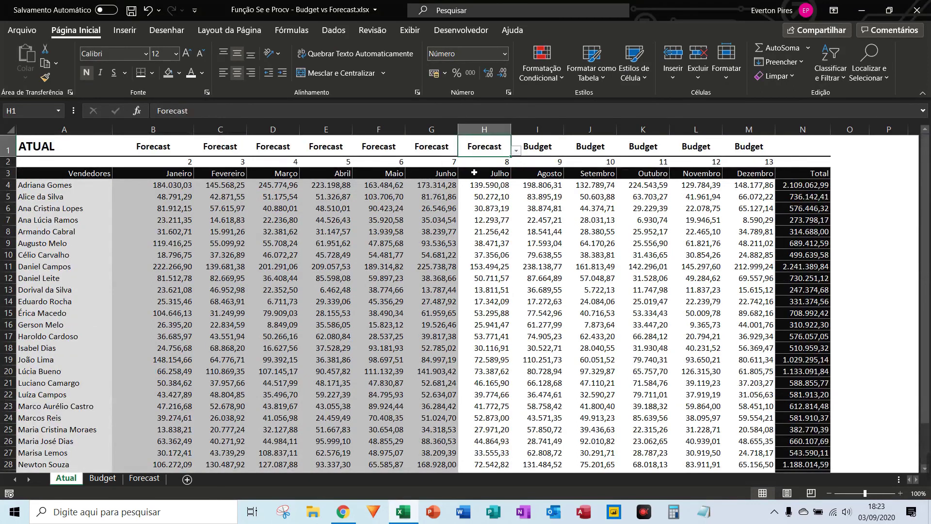
# Copy the Forecast selection from H1 to the August through December selectors in I1:M1.
pyautogui.hotkey('ctrl', 'c')
pyautogui.press('Right')
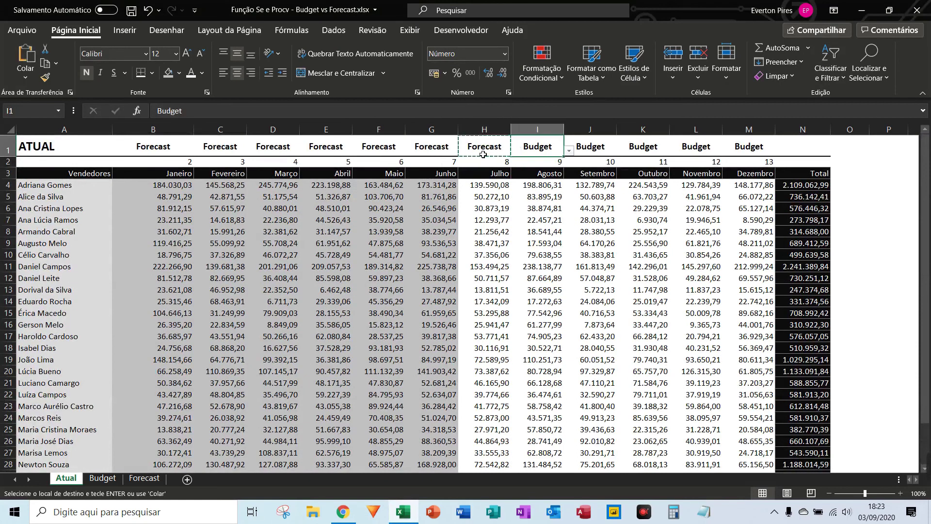
pyautogui.hotkey('shift', 'Right')
pyautogui.hotkey('shift', 'Right')
pyautogui.hotkey('shift', 'Right')
pyautogui.hotkey('shift', 'Right')
pyautogui.hotkey('ctrl', 'v')
pyautogui.click(483, 154)
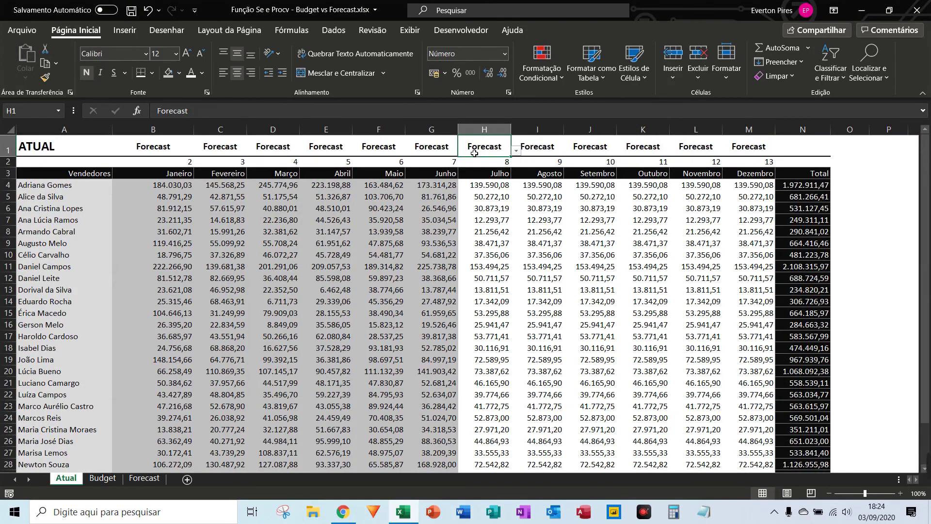
# Check the grand total and its budget difference in N33, and inspect the SE and PROCV formula in E15.
pyautogui.scroll(-4, 616, 244)
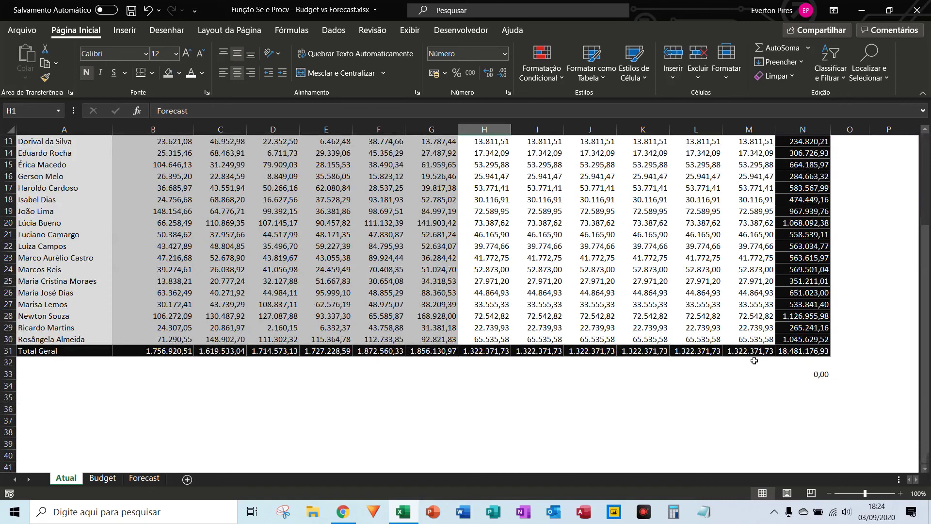
pyautogui.press('F5')
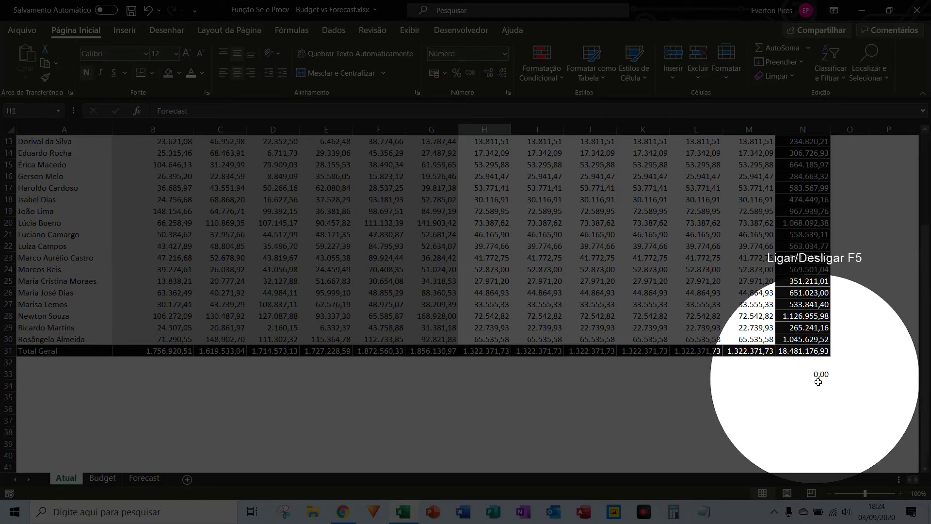
pyautogui.press('F5')
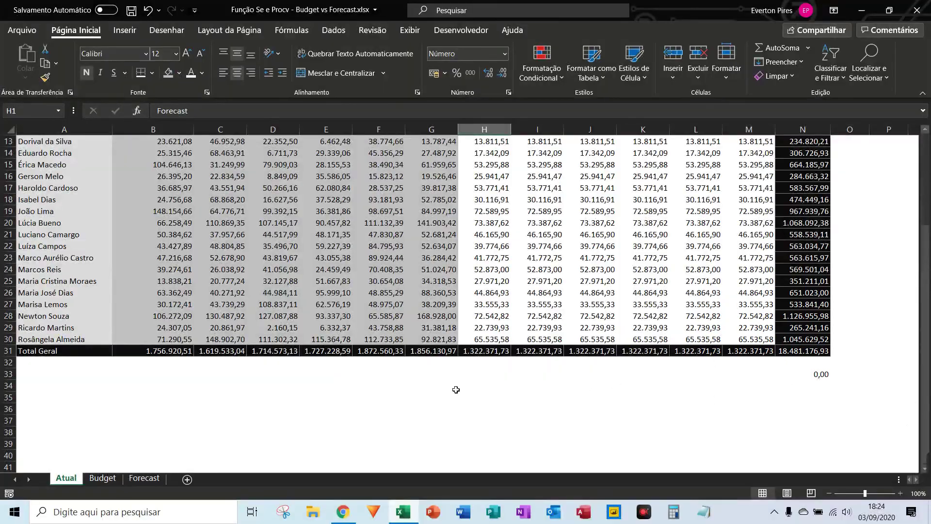
pyautogui.press('F5')
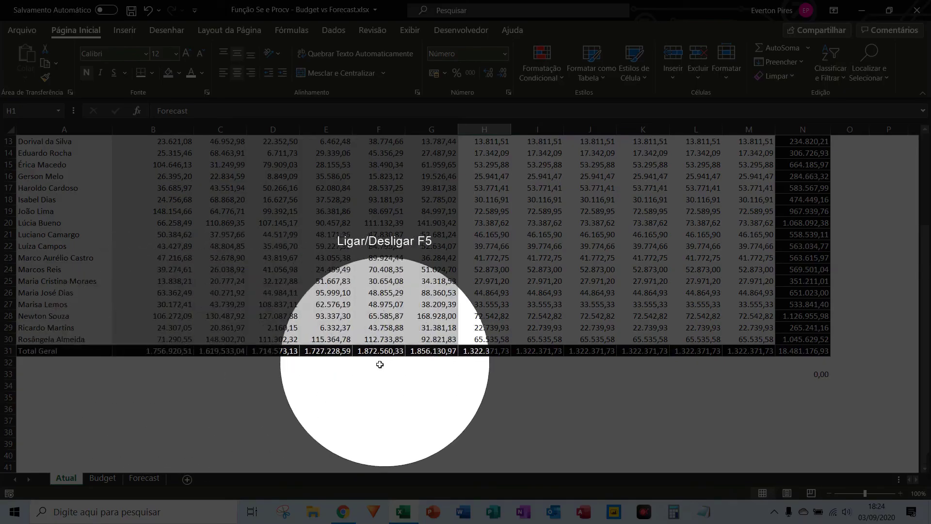
pyautogui.scroll(4, 583, 249)
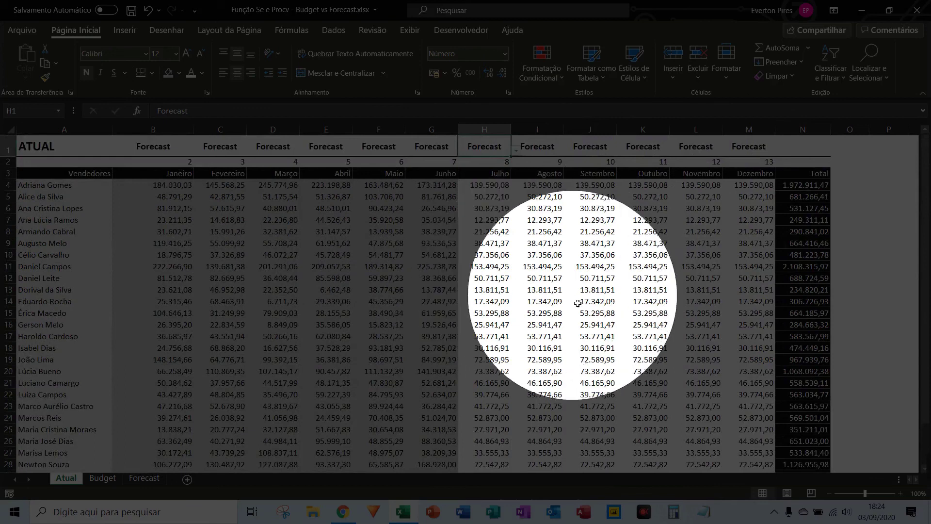
pyautogui.scroll(-3, 558, 310)
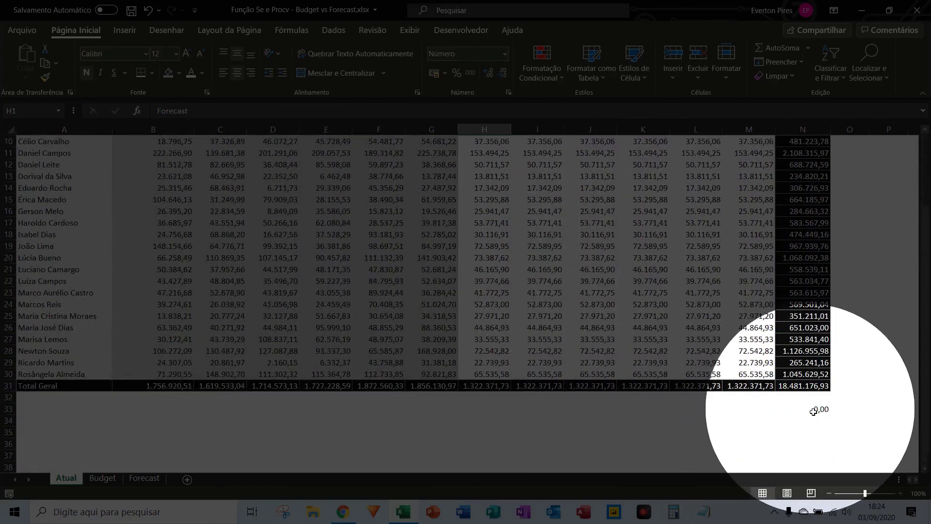
pyautogui.click(814, 410)
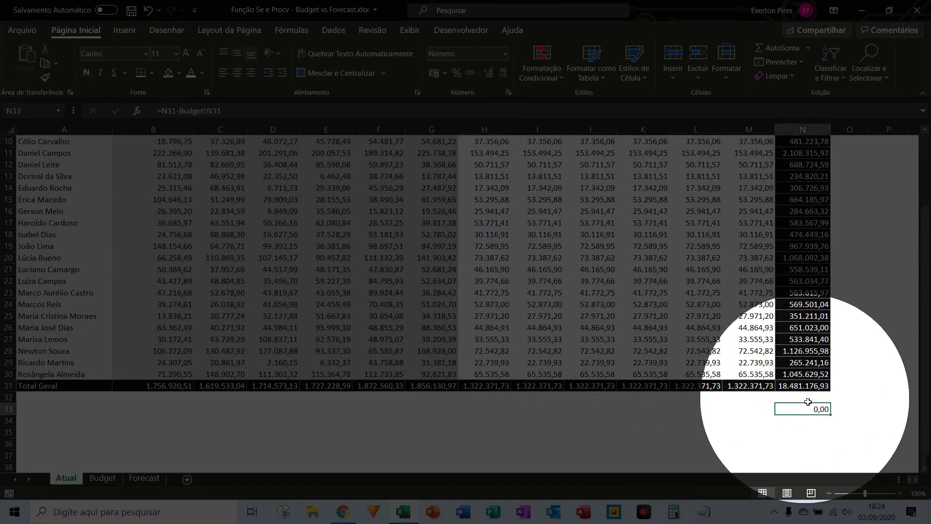
pyautogui.scroll(3, 724, 308)
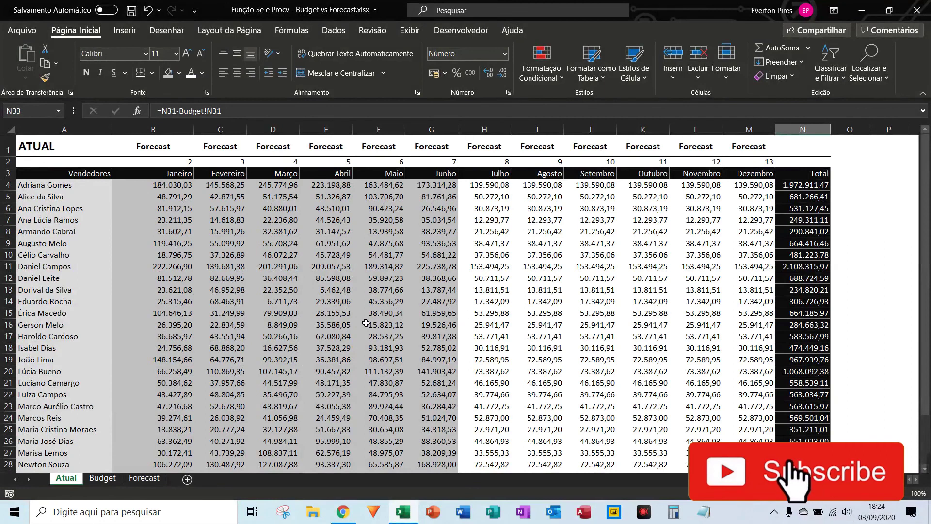
pyautogui.click(345, 314)
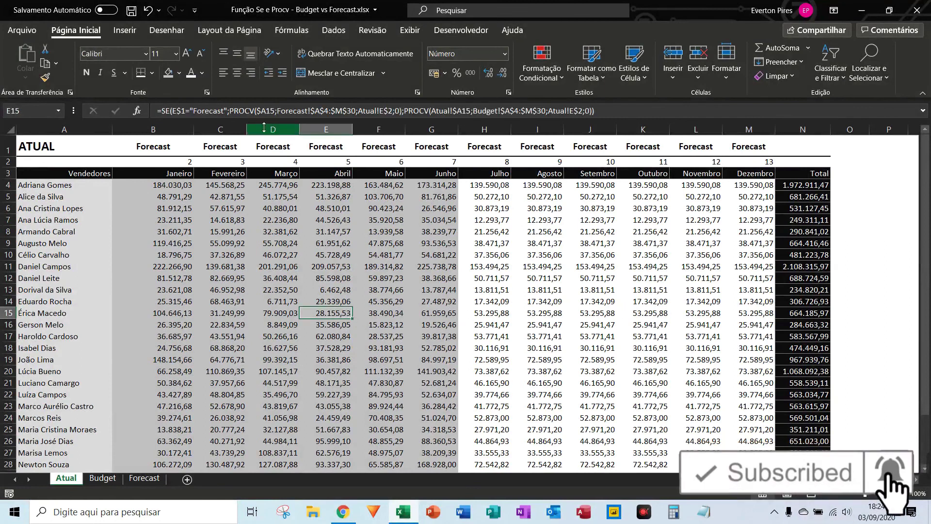
pyautogui.press('F9')
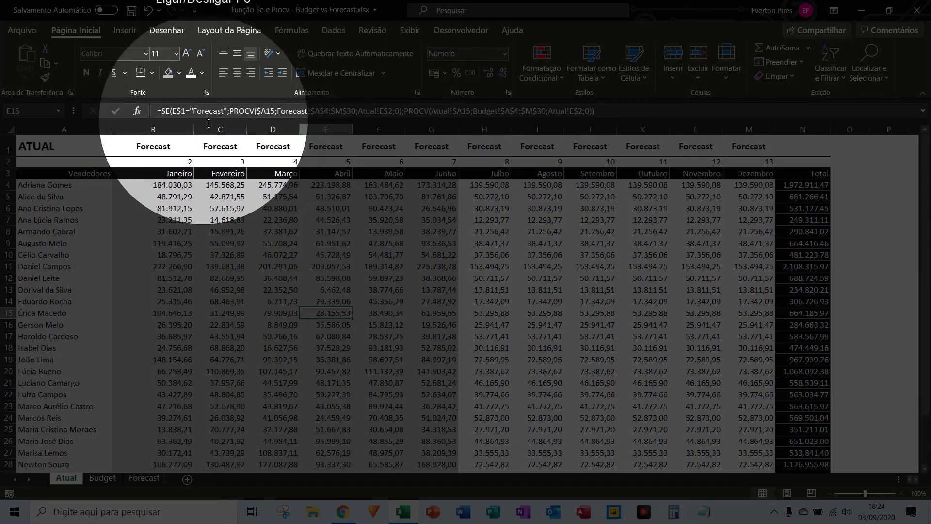